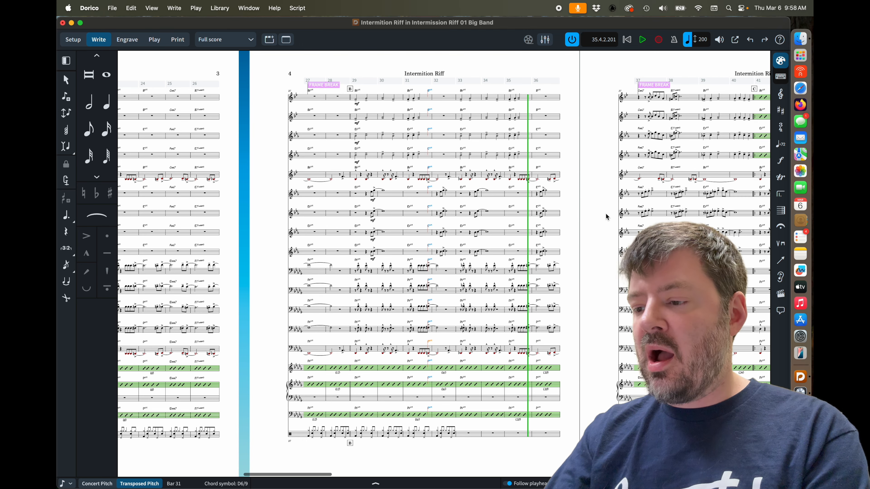
Zoom in and examine the D6/9 chord symbols at the end of bar 31 across the band staves.
{"action": "key", "text": "super+equal"}
{"action": "key", "text": "super+equal"}
{"action": "key", "text": "super+equal"}
{"action": "key", "text": "super+equal"}
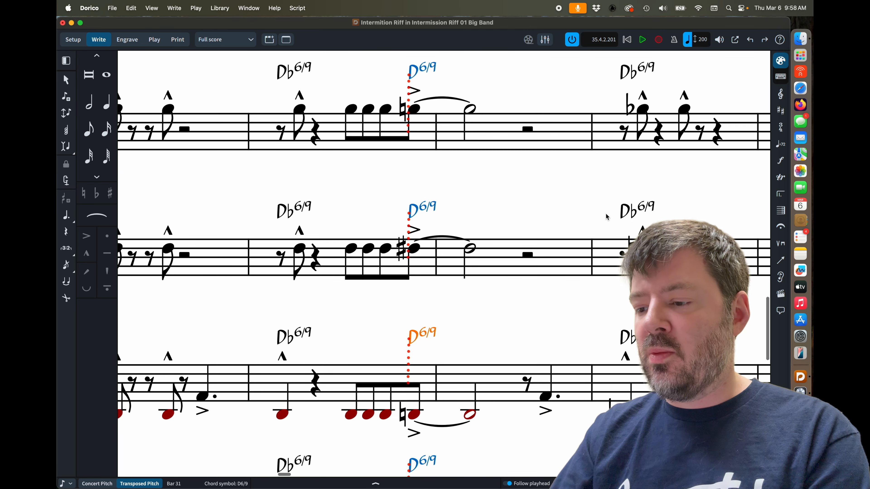
{"action": "scroll", "coordinate": [511, 329], "scroll_direction": "down", "scroll_amount": 5}
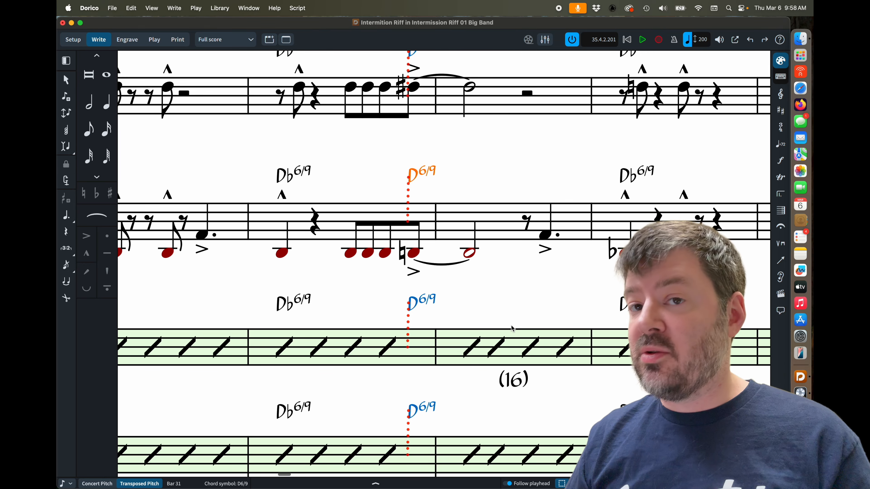
{"action": "left_click", "coordinate": [499, 159]}
{"action": "scroll", "coordinate": [499, 159], "scroll_direction": "up", "scroll_amount": 2}
{"action": "scroll", "coordinate": [499, 164], "scroll_direction": "up", "scroll_amount": 10}
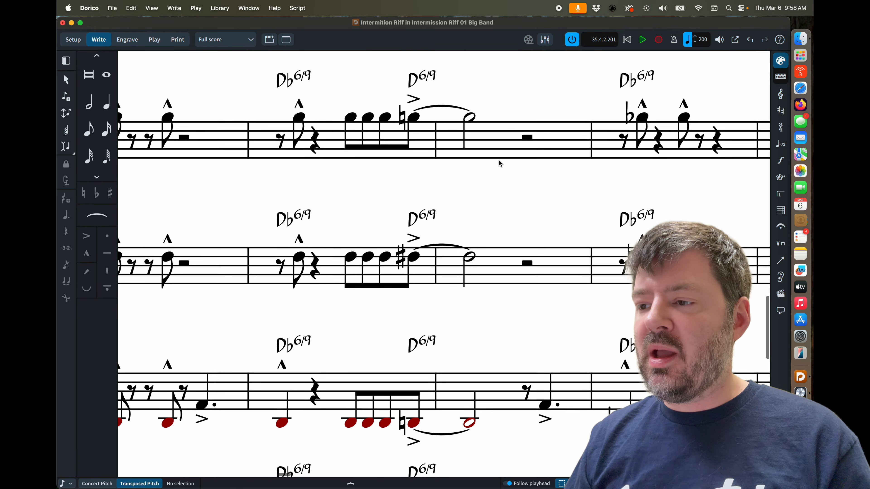
{"action": "scroll", "coordinate": [499, 163], "scroll_direction": "up", "scroll_amount": 10}
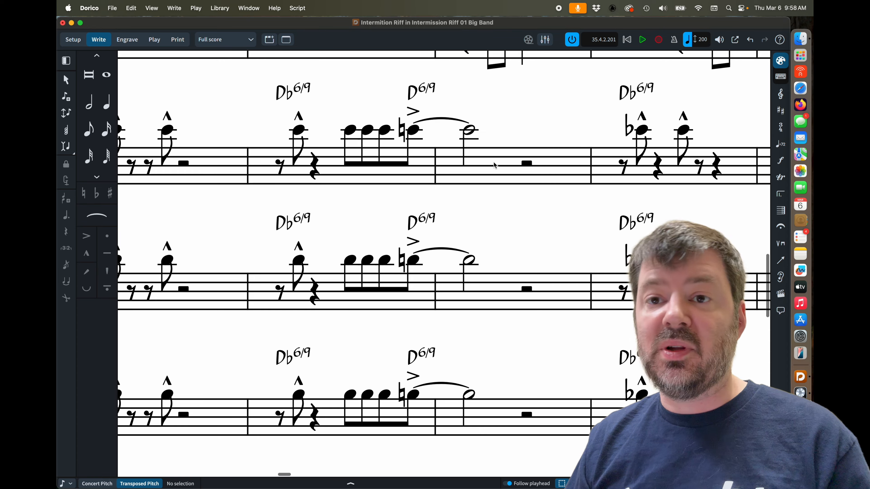
{"action": "scroll", "coordinate": [493, 161], "scroll_direction": "down", "scroll_amount": 5}
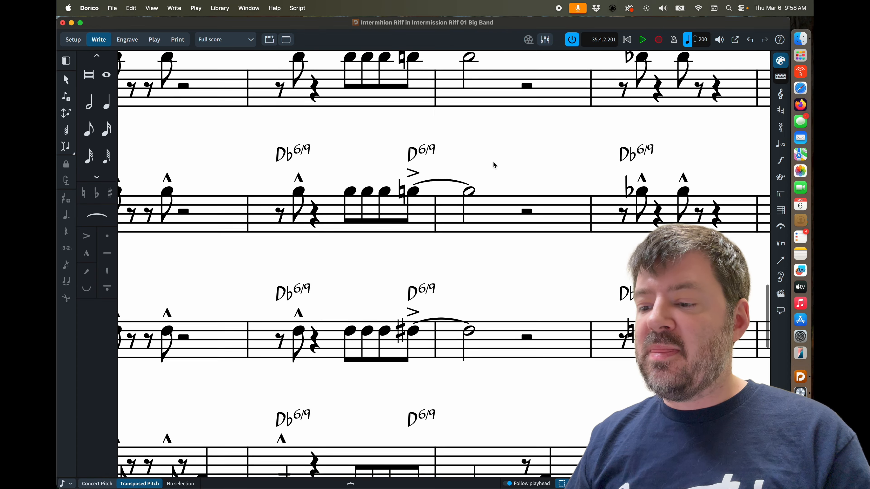
{"action": "scroll", "coordinate": [494, 161], "scroll_direction": "down", "scroll_amount": 5}
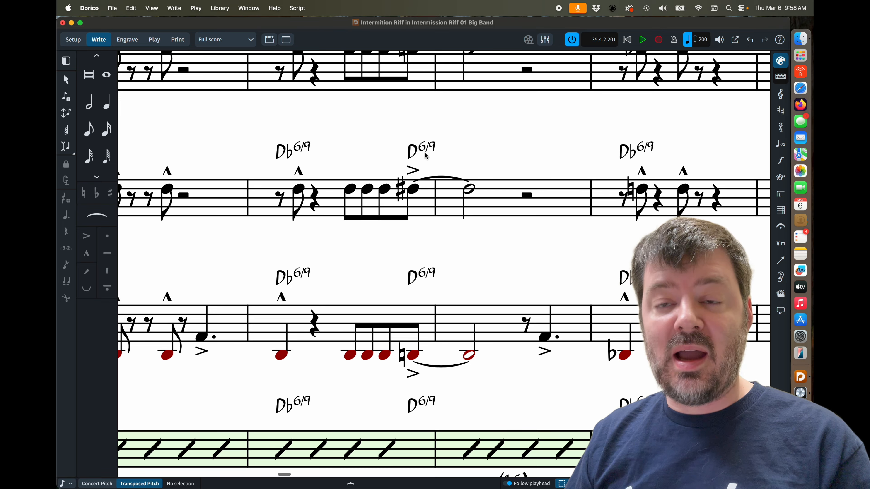
{"action": "scroll", "coordinate": [426, 156], "scroll_direction": "down", "scroll_amount": 8}
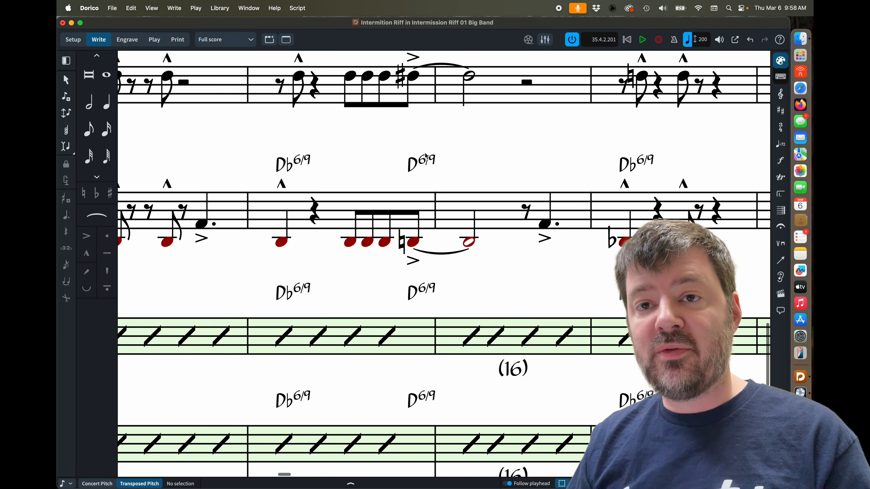
{"action": "scroll", "coordinate": [477, 227], "scroll_direction": "down", "scroll_amount": 3}
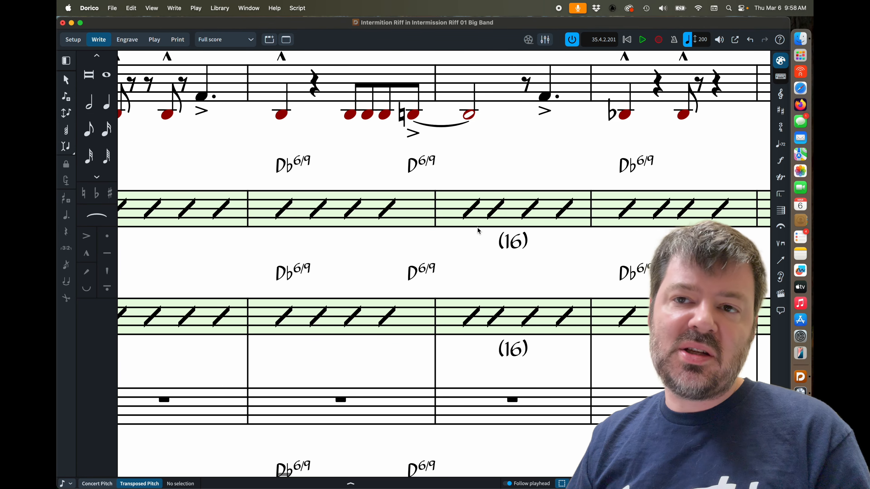
{"action": "scroll", "coordinate": [477, 227], "scroll_direction": "up", "scroll_amount": 3}
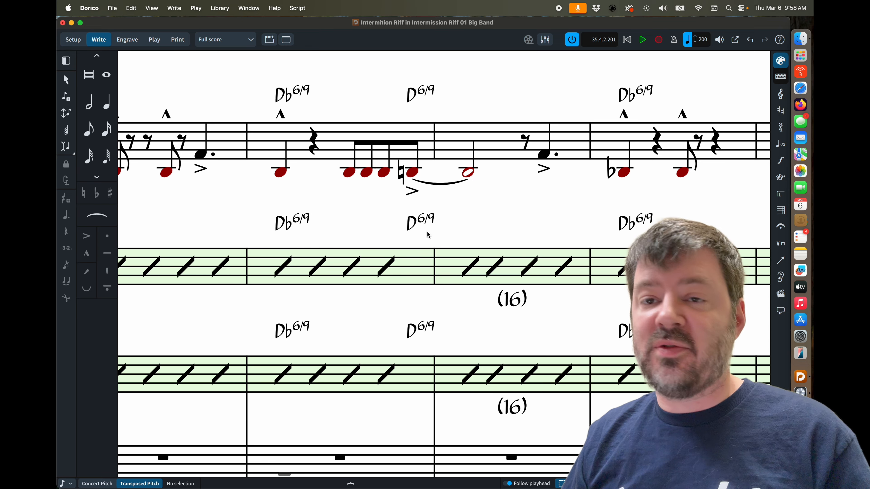
{"action": "scroll", "coordinate": [427, 231], "scroll_direction": "up", "scroll_amount": 1}
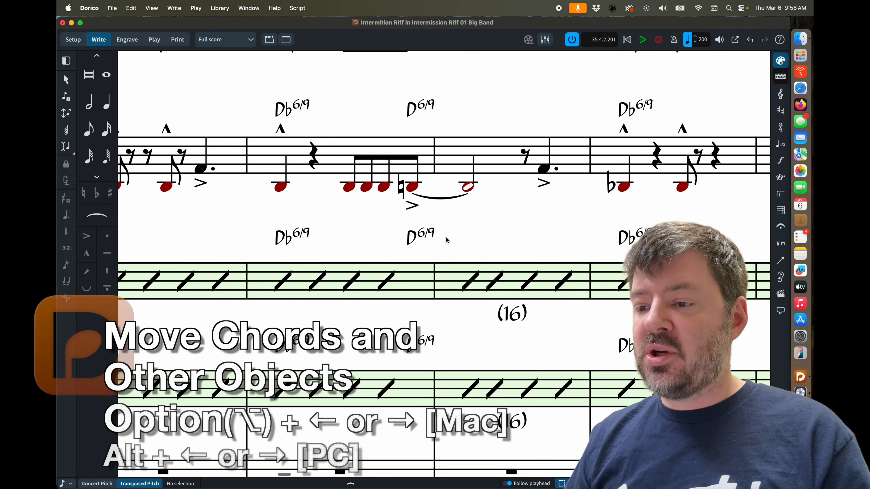
Select the D6/9 chord symbol and nudge it right to bar 32, back, then right again.
{"action": "left_click", "coordinate": [425, 237]}
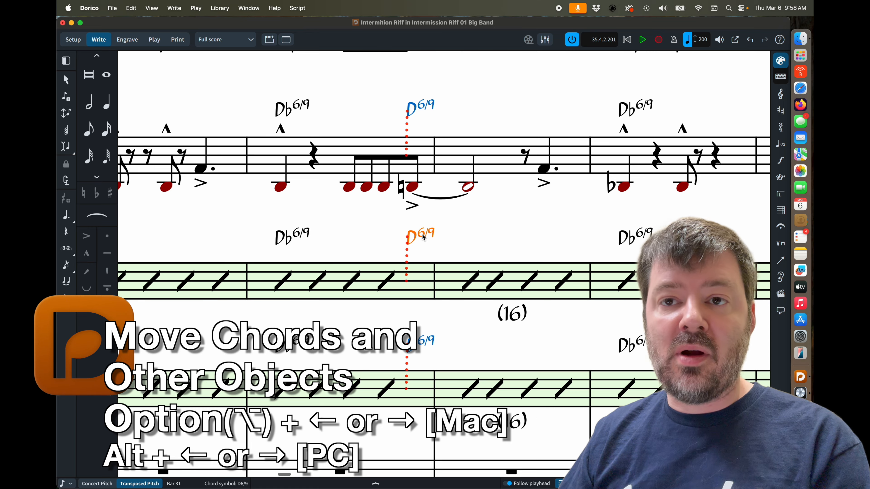
{"action": "key", "text": "alt+Right"}
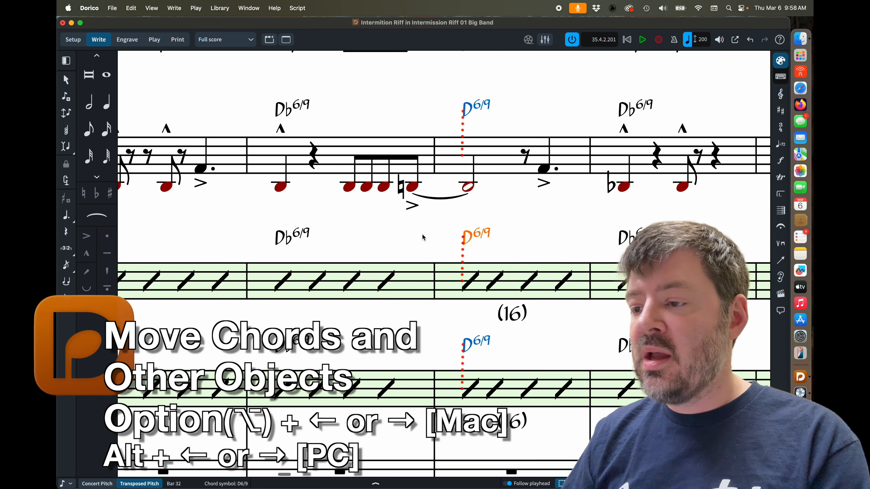
{"action": "scroll", "coordinate": [424, 237], "scroll_direction": "up", "scroll_amount": 10}
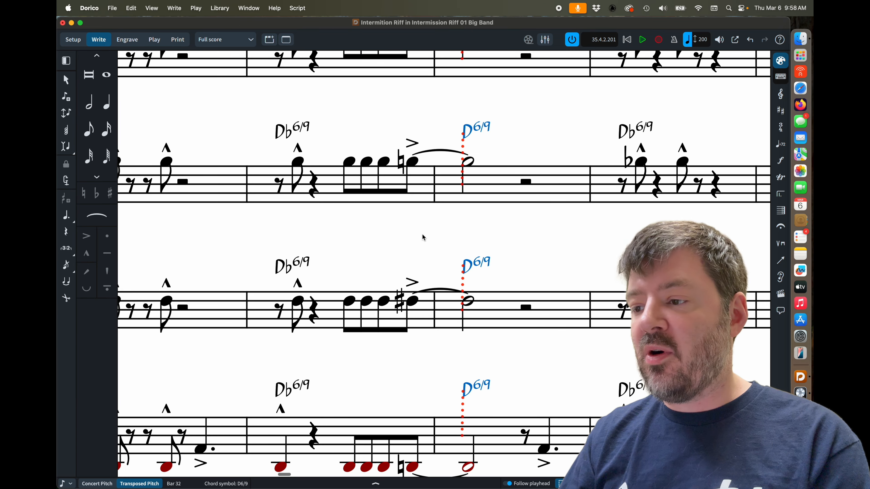
{"action": "key", "text": "alt+Left"}
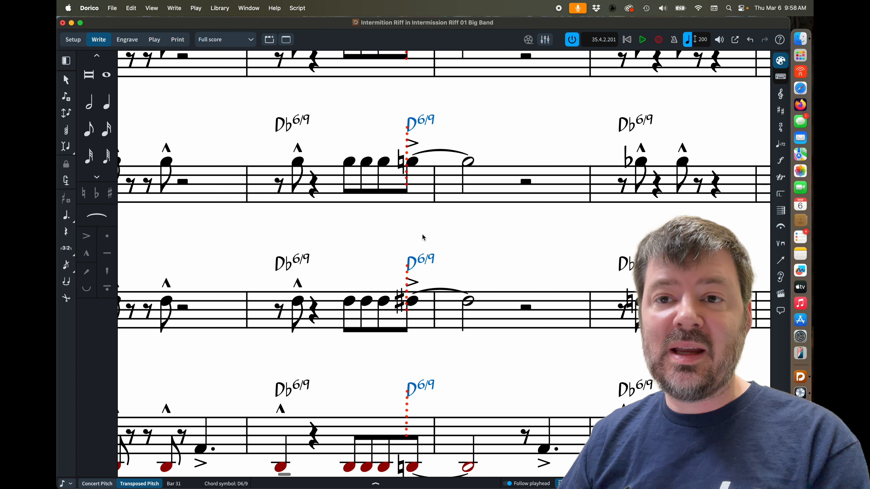
{"action": "key", "text": "alt+Right"}
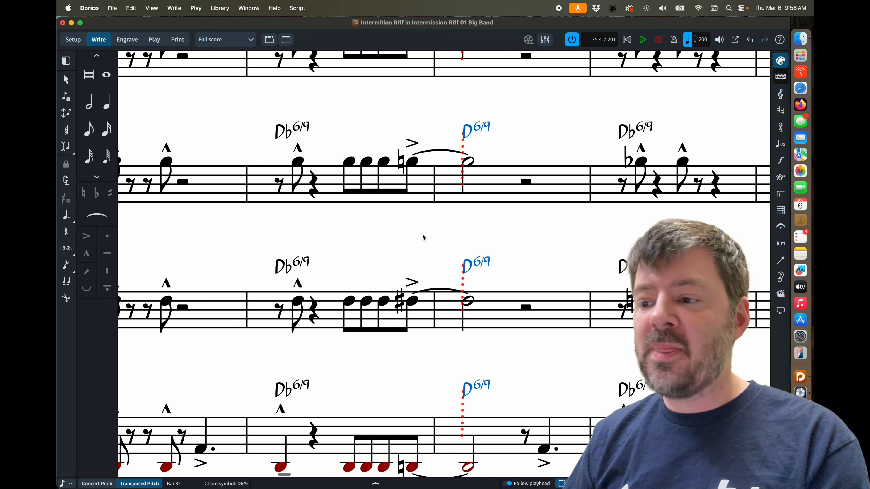
{"action": "right_click", "coordinate": [471, 268]}
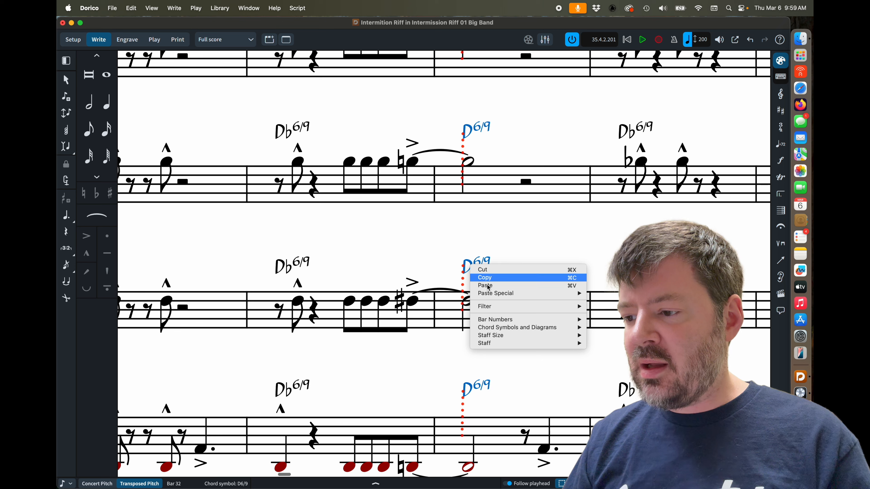
{"action": "mouse_move", "coordinate": [506, 324]}
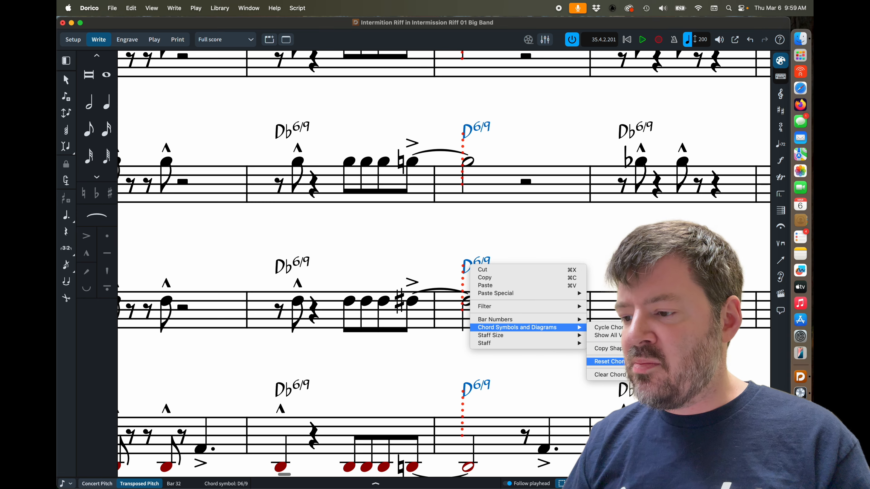
{"action": "left_click", "coordinate": [432, 390]}
Delete the D6/9 chord symbol from the downbeat of bar 32.
{"action": "scroll", "coordinate": [432, 386], "scroll_direction": "down", "scroll_amount": 5}
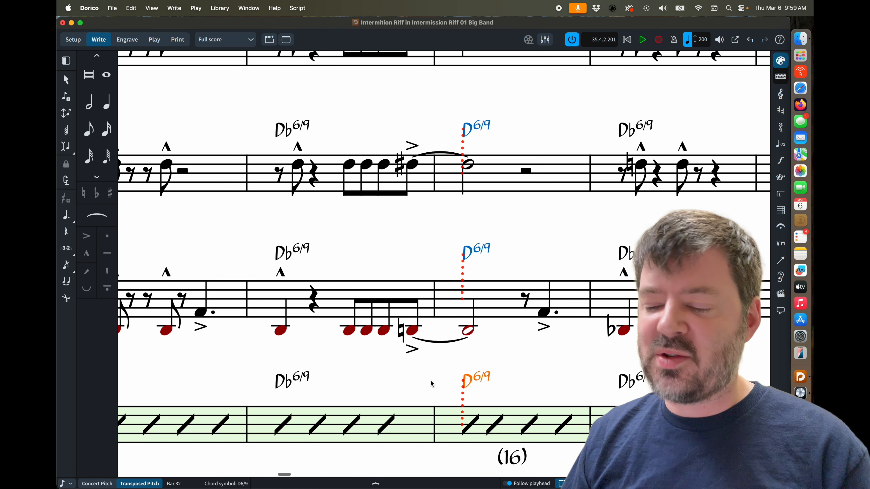
{"action": "scroll", "coordinate": [450, 414], "scroll_direction": "down", "scroll_amount": 2}
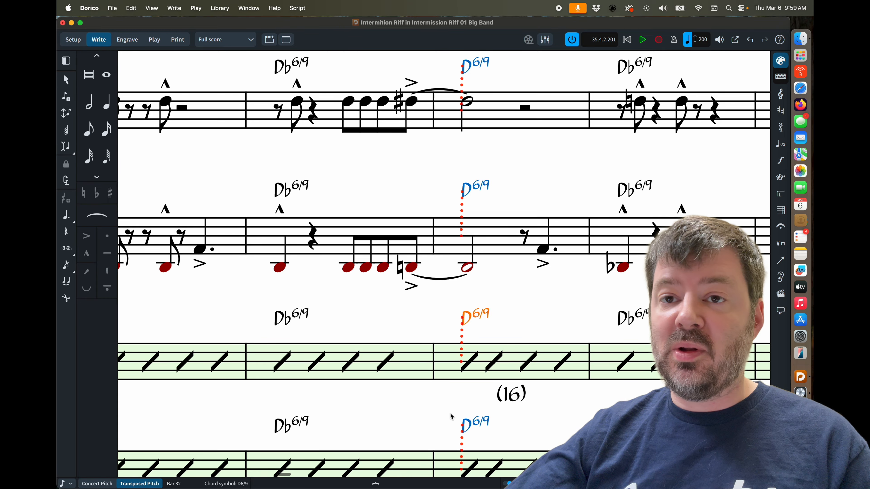
{"action": "key", "text": "Delete"}
Add a D6/9 chord symbol as a local, staff-only chord on the last eighth note of bar 31 in the red-note staff.
{"action": "scroll", "coordinate": [451, 413], "scroll_direction": "down", "scroll_amount": 15}
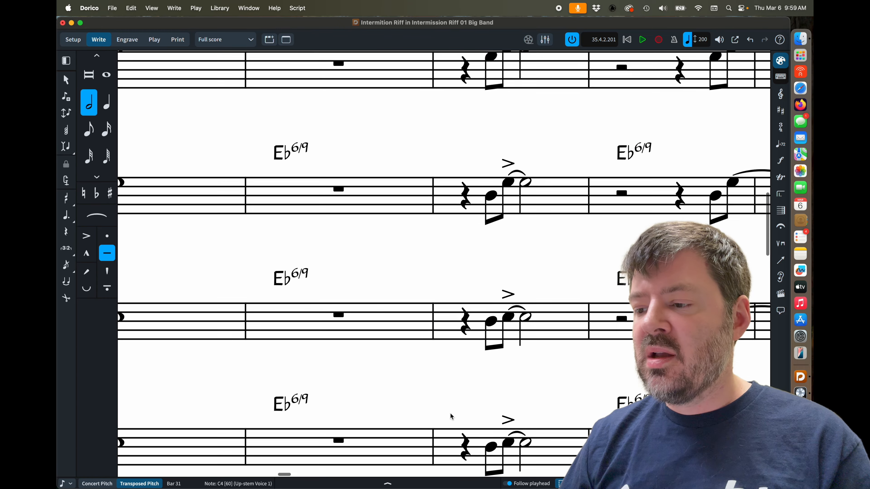
{"action": "scroll", "coordinate": [451, 413], "scroll_direction": "down", "scroll_amount": 10}
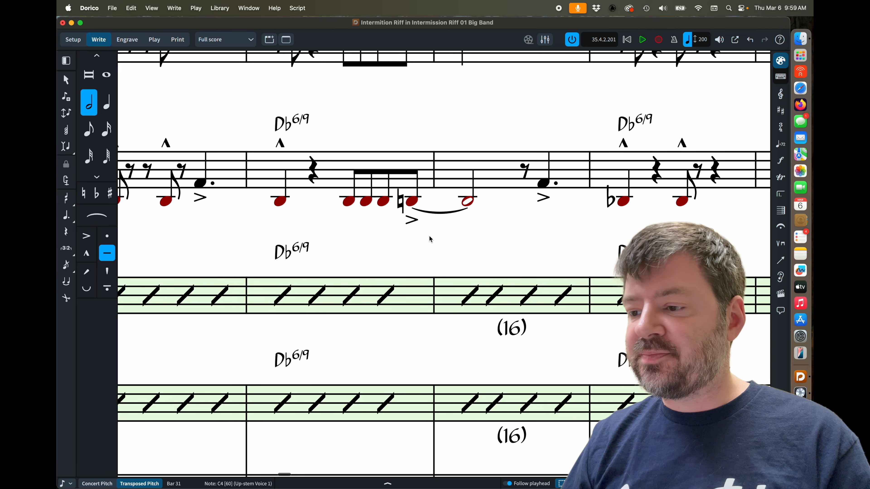
{"action": "scroll", "coordinate": [430, 237], "scroll_direction": "up", "scroll_amount": 2}
{"action": "left_click", "coordinate": [416, 244]}
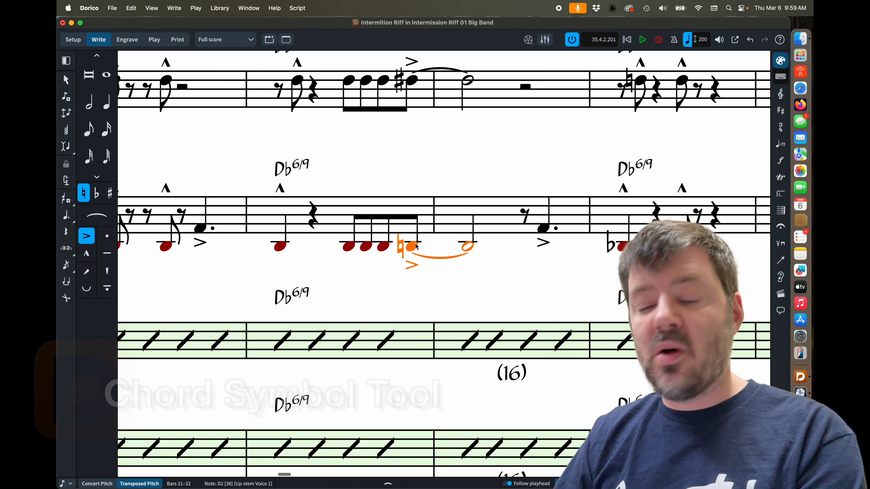
{"action": "key", "text": "shift+q"}
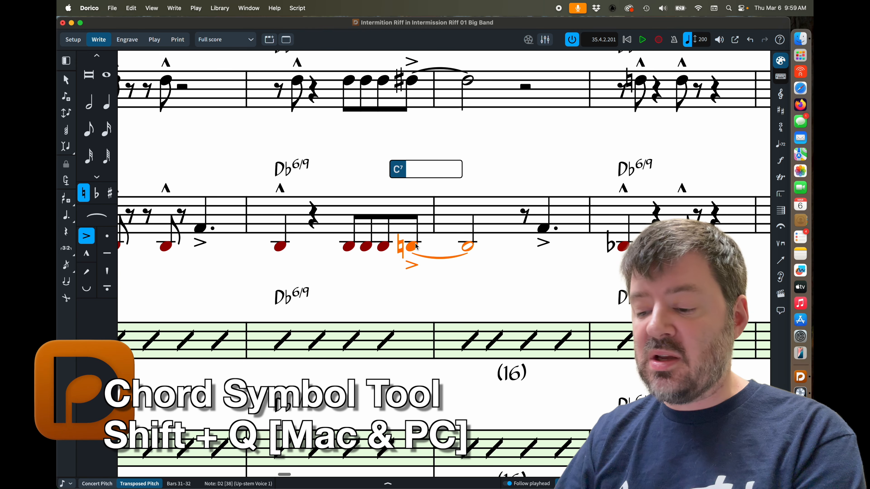
{"action": "type", "text": "d69"}
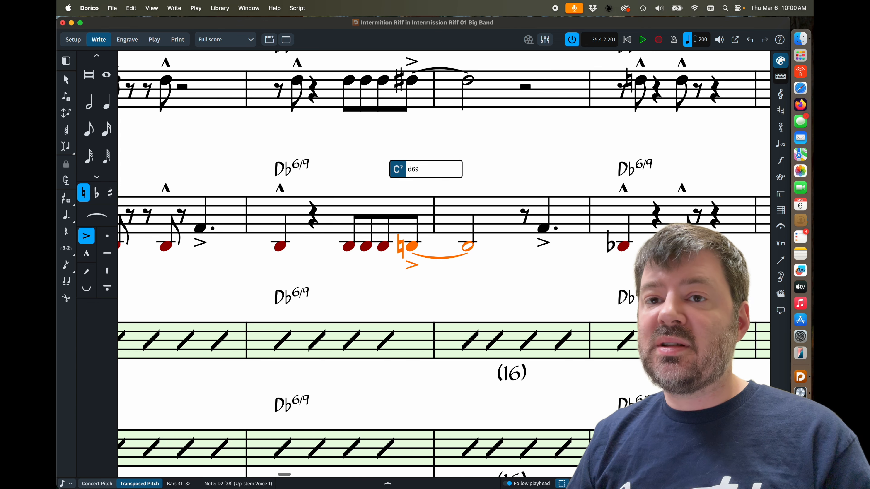
{"action": "key", "text": "alt+Return"}
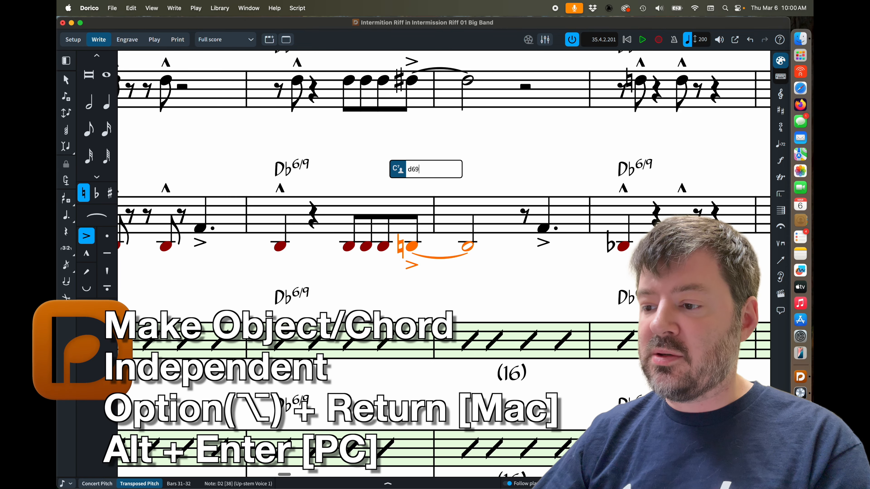
{"action": "key", "text": "alt+Return"}
Nudge the local D6/9 chord symbol along bar 31, leaving it above the first of the beamed eighth notes.
{"action": "scroll", "coordinate": [435, 210], "scroll_direction": "up", "scroll_amount": 5}
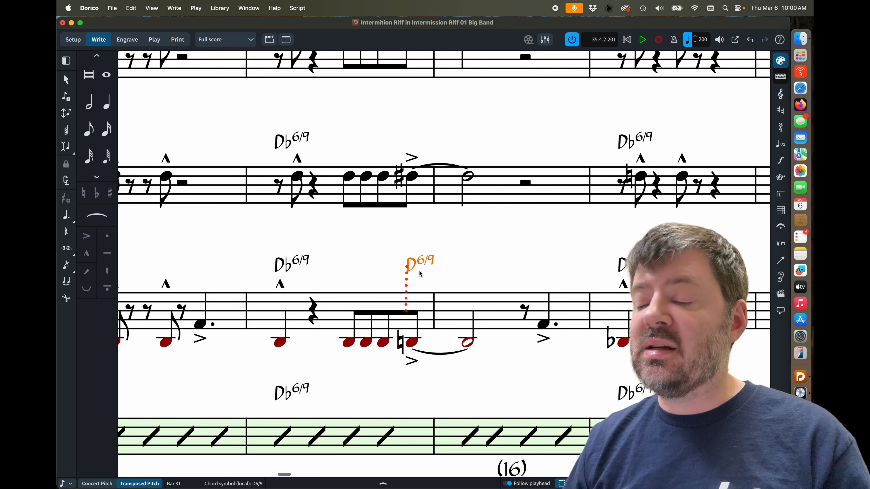
{"action": "key", "text": "alt+Left"}
{"action": "key", "text": "alt+Left"}
{"action": "key", "text": "alt+Left"}
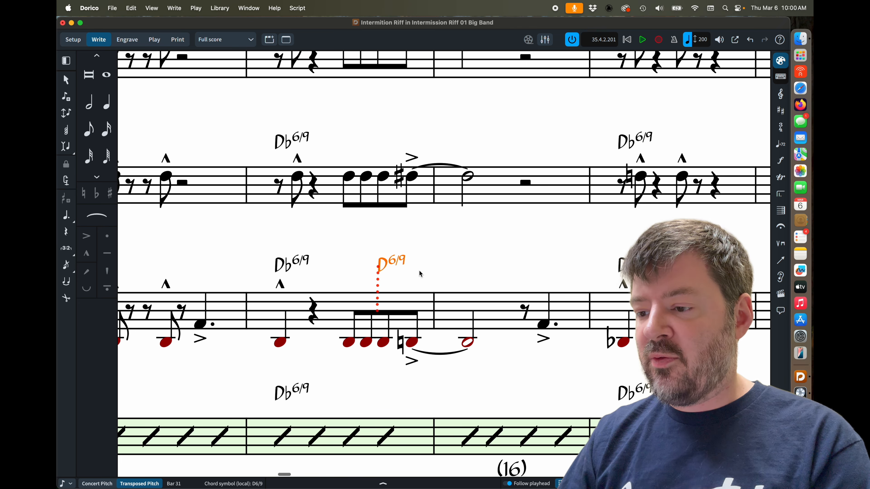
{"action": "key", "text": "alt+Left"}
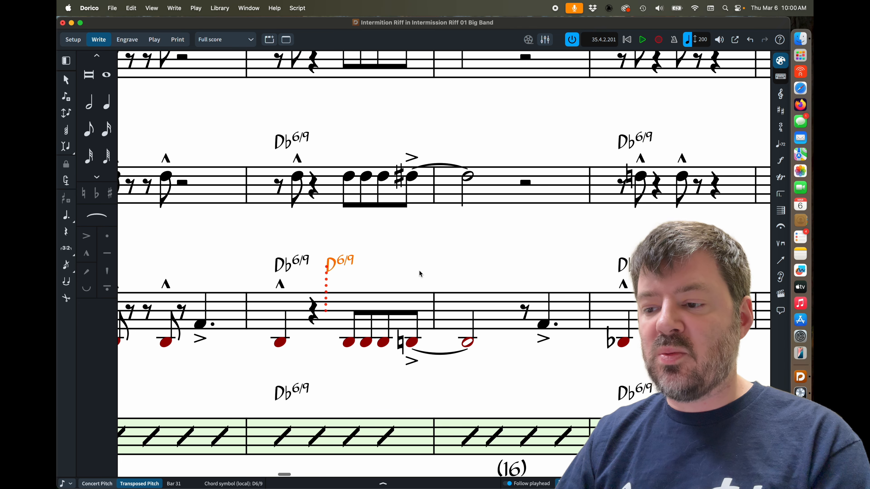
{"action": "key", "text": "alt+Left"}
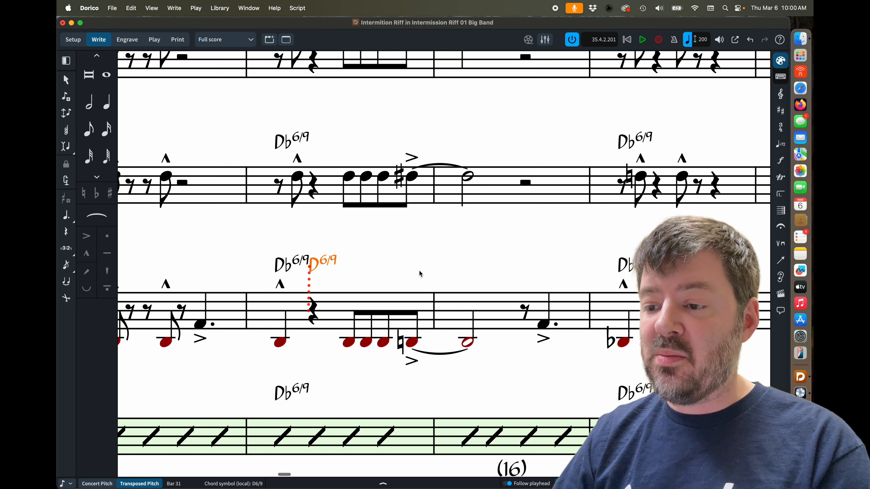
{"action": "key", "text": "alt+Left"}
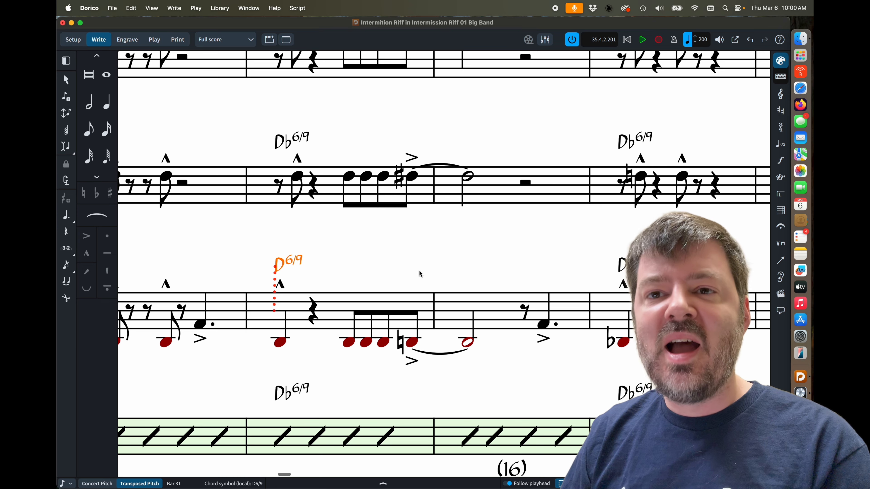
{"action": "key", "text": "space"}
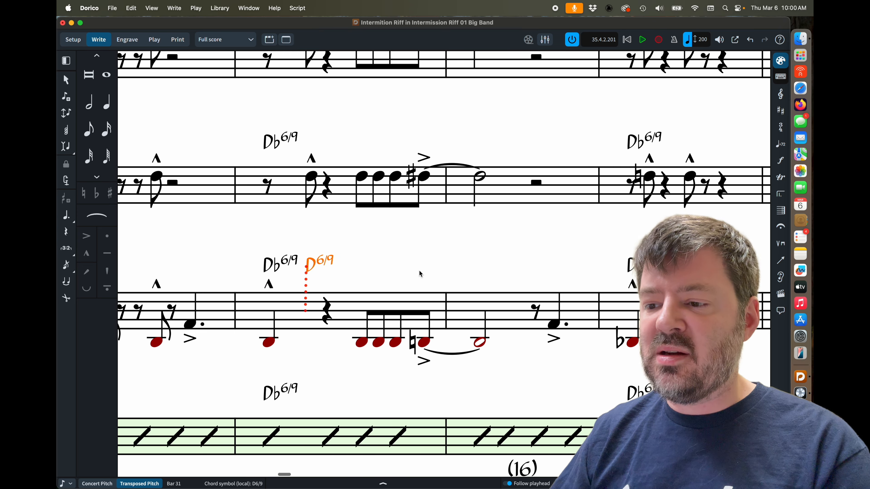
{"action": "key", "text": "space"}
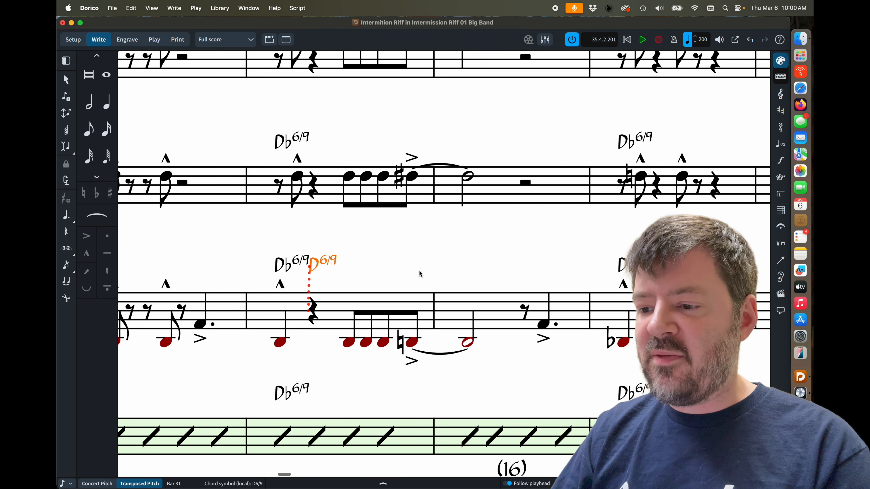
{"action": "key", "text": "shift+space"}
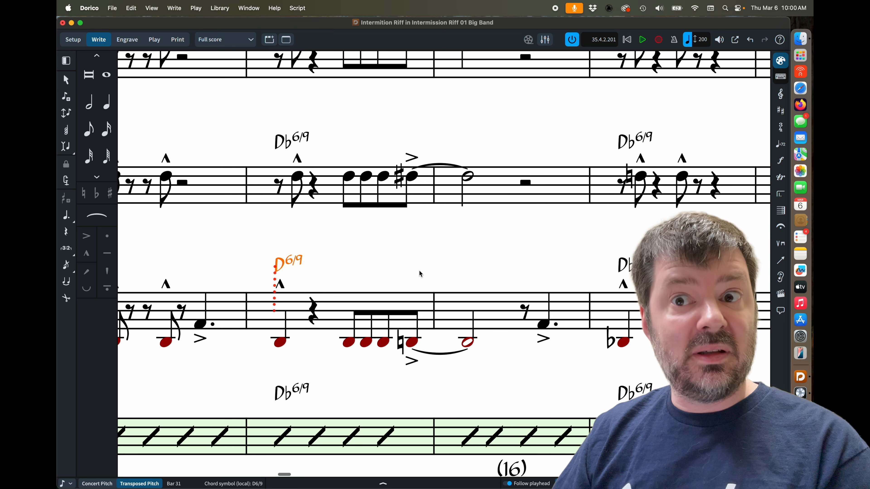
{"action": "key", "text": "space"}
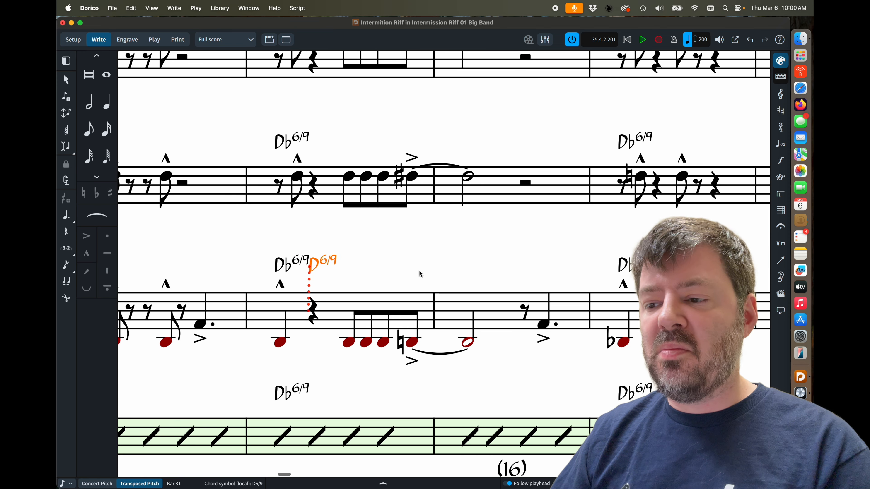
{"action": "key", "text": "space"}
Move the local D6/9 chord symbol onto the last eighth note of bar 31 in the red-note staff.
{"action": "key", "text": "space"}
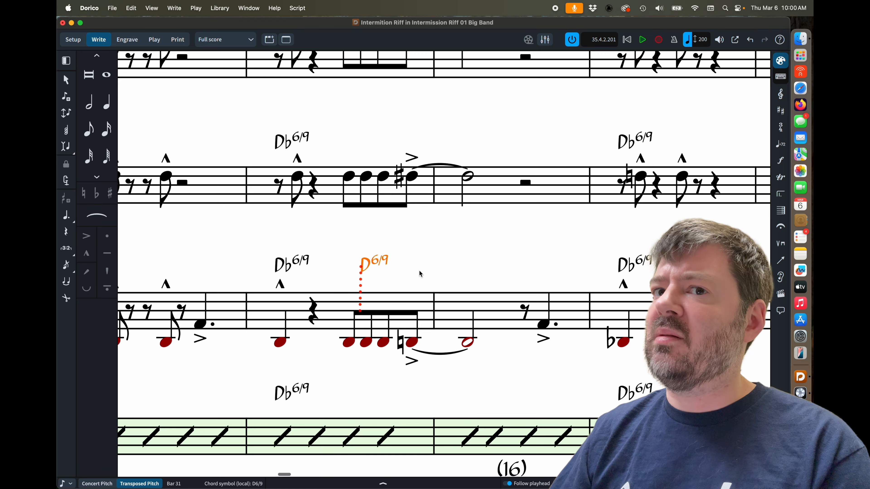
{"action": "key", "text": "space"}
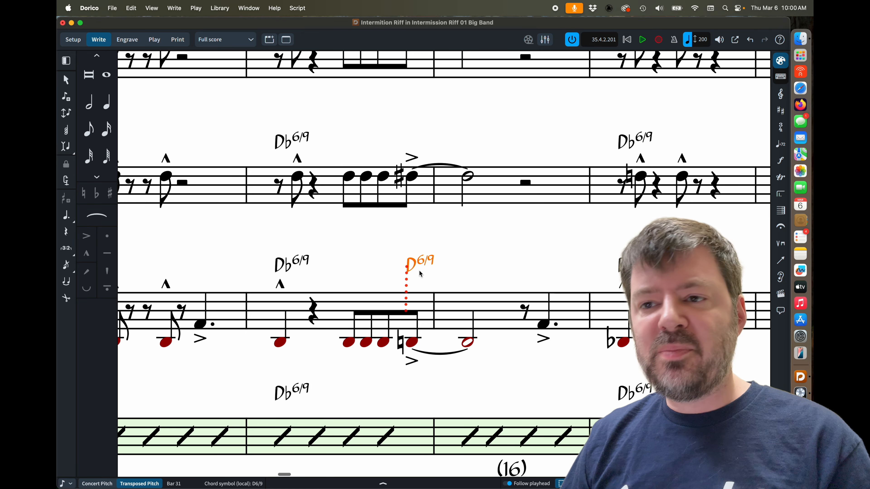
{"action": "scroll", "coordinate": [419, 286], "scroll_direction": "up", "scroll_amount": 3}
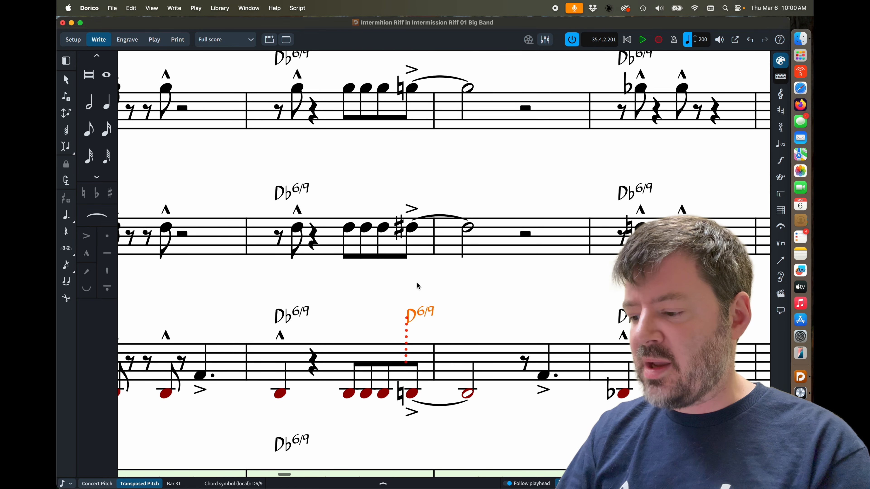
{"action": "scroll", "coordinate": [418, 286], "scroll_direction": "down", "scroll_amount": 3}
{"action": "scroll", "coordinate": [418, 284], "scroll_direction": "up", "scroll_amount": 3}
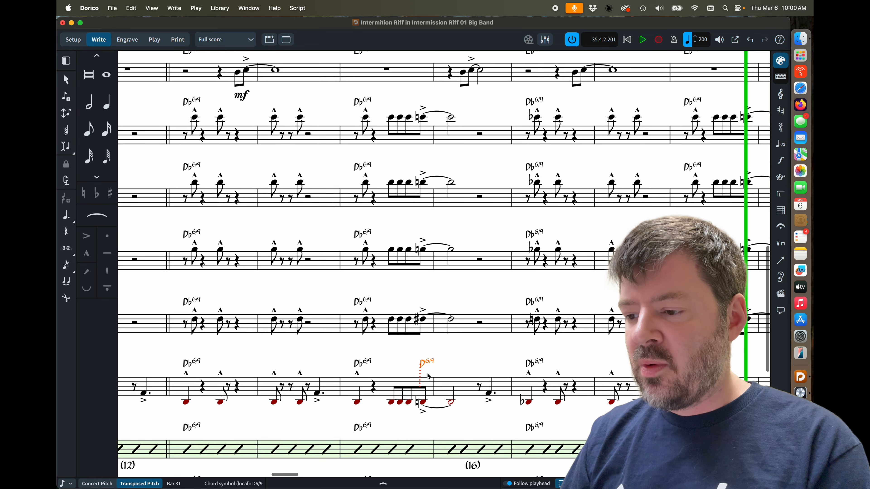
Paste the D6/9 chord symbol onto the last eighth note of bar 31 in the four staves above.
{"action": "left_click", "coordinate": [432, 366]}
{"action": "left_click", "coordinate": [426, 364]}
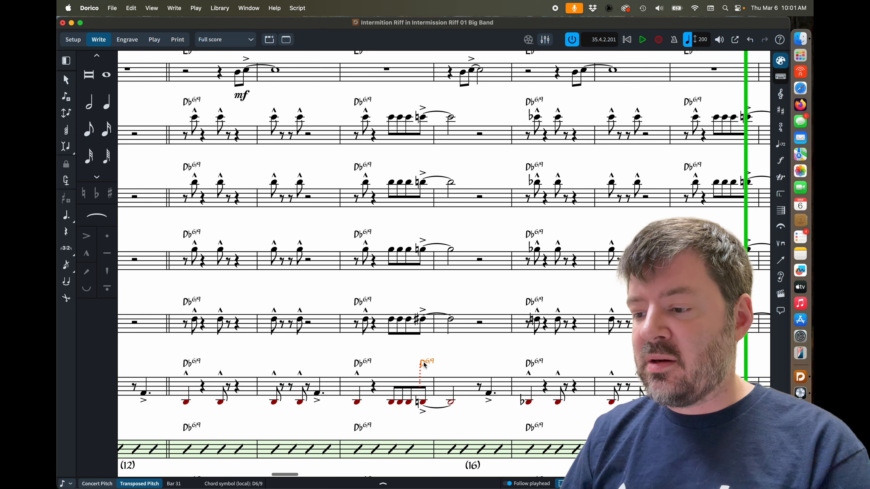
{"action": "left_click", "coordinate": [425, 320]}
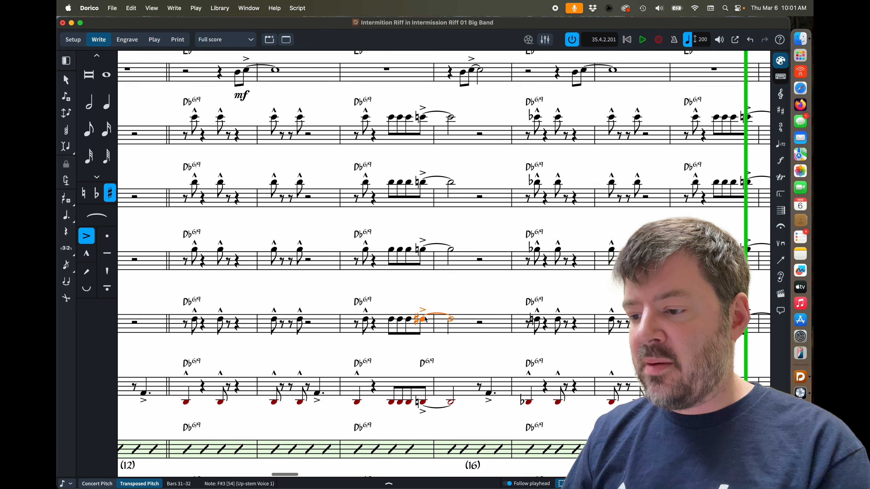
{"action": "left_click", "coordinate": [422, 118], "text": "shift"}
{"action": "key", "text": "super+c"}
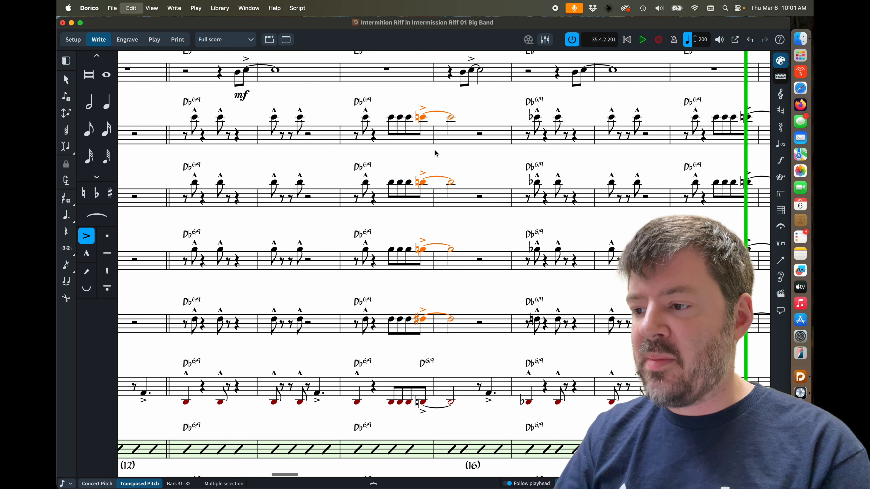
{"action": "key", "text": "super+v"}
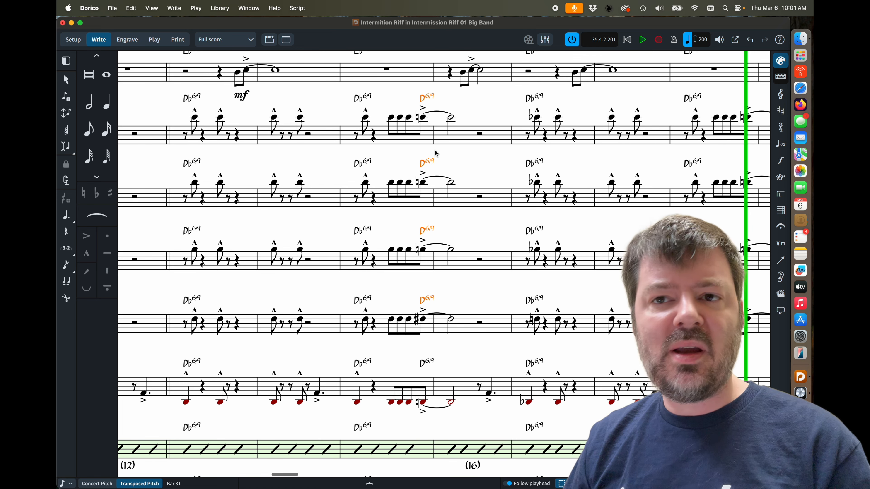
Edit the local chord symbol at the end of bar 31 in the red-note staff to read D9.
{"action": "left_click", "coordinate": [450, 360]}
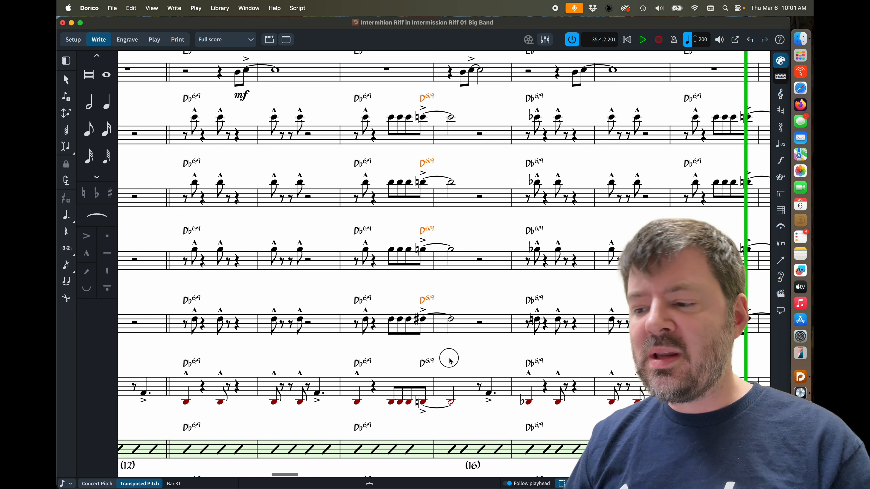
{"action": "double_click", "coordinate": [426, 366]}
{"action": "key", "text": "BackSpace"}
{"action": "key", "text": "BackSpace"}
{"action": "key", "text": "BackSpace"}
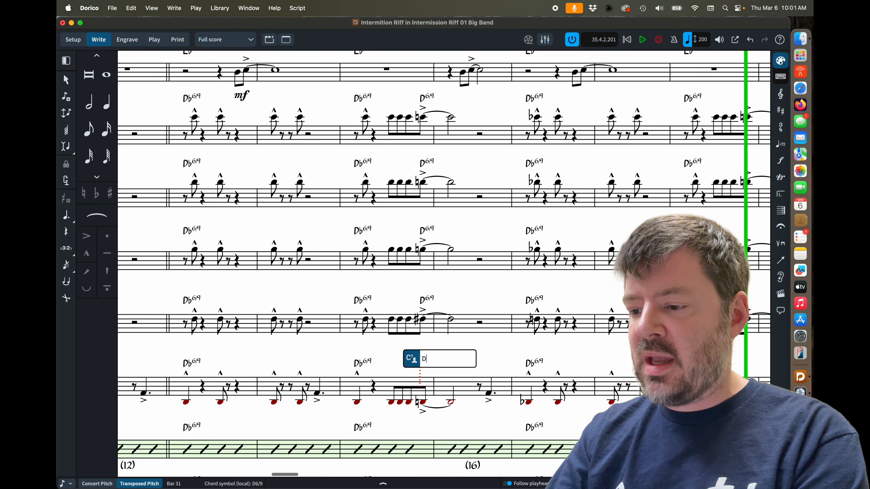
{"action": "type", "text": "9"}
{"action": "key", "text": "Return"}
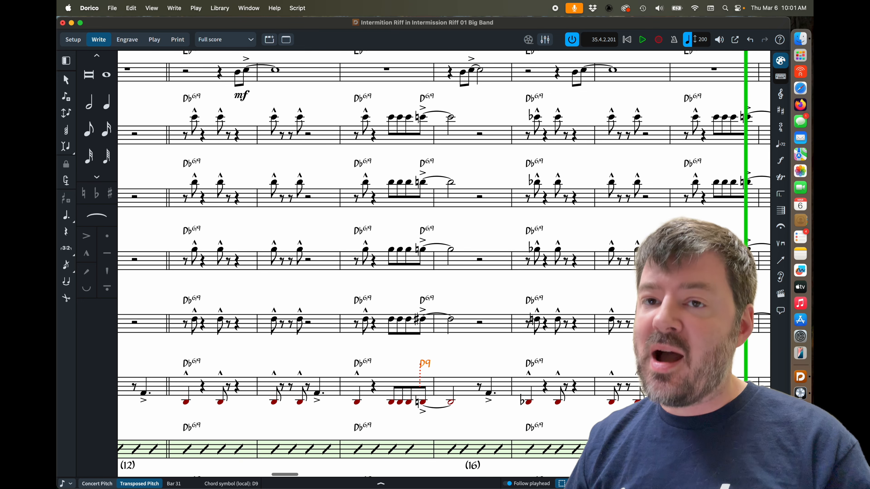
Add a D6/9 chord symbol at the start of bar 32 in the first slash staff below.
{"action": "scroll", "coordinate": [444, 264], "scroll_direction": "down", "scroll_amount": 5}
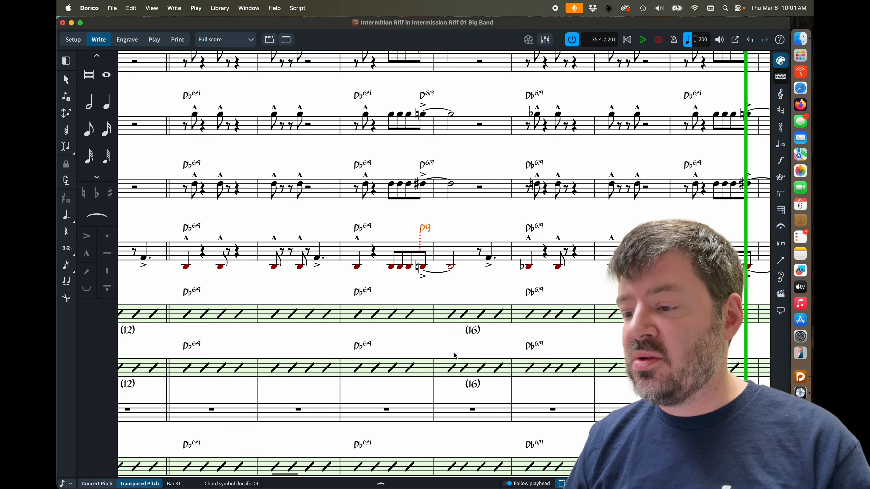
{"action": "left_click", "coordinate": [453, 316]}
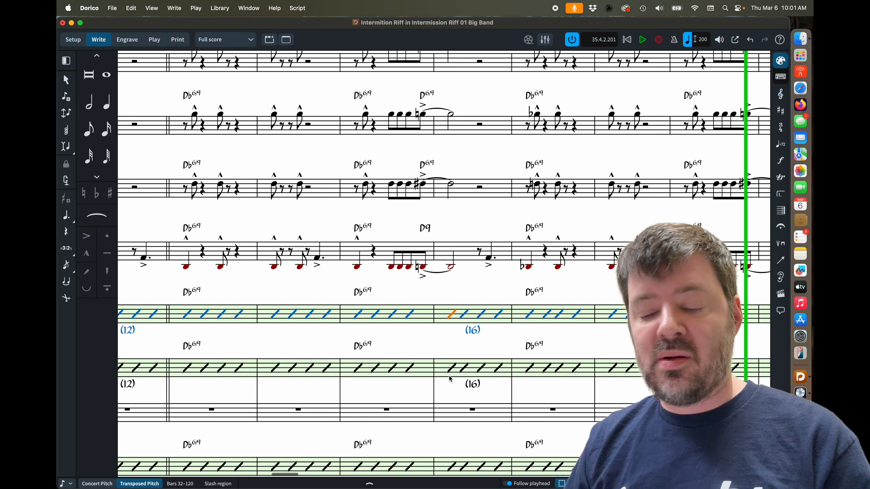
{"action": "key", "text": "shift+q"}
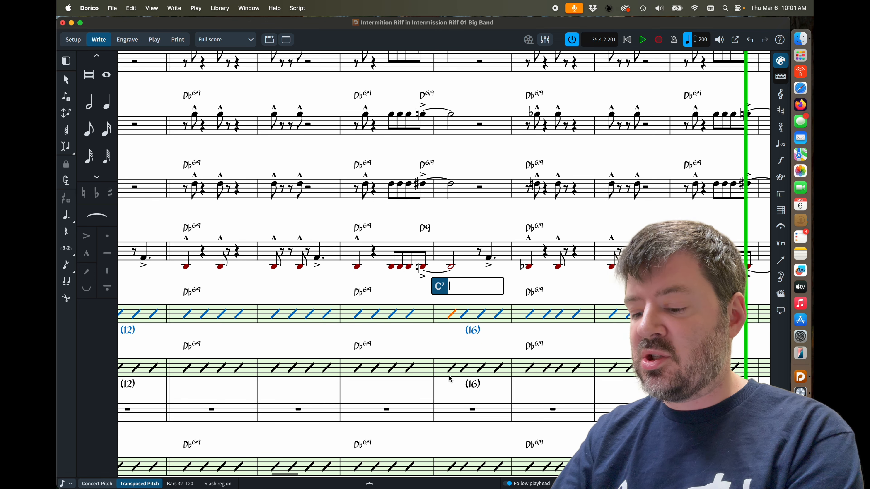
{"action": "type", "text": "d69"}
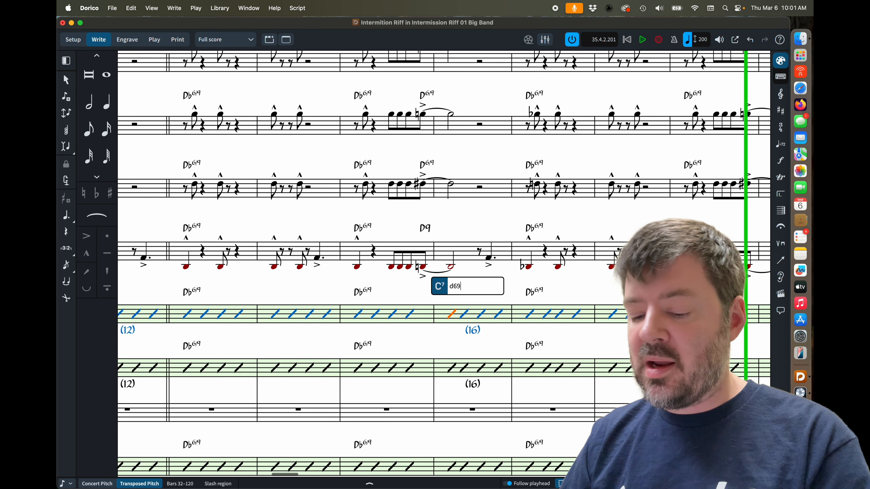
{"action": "key", "text": "Return"}
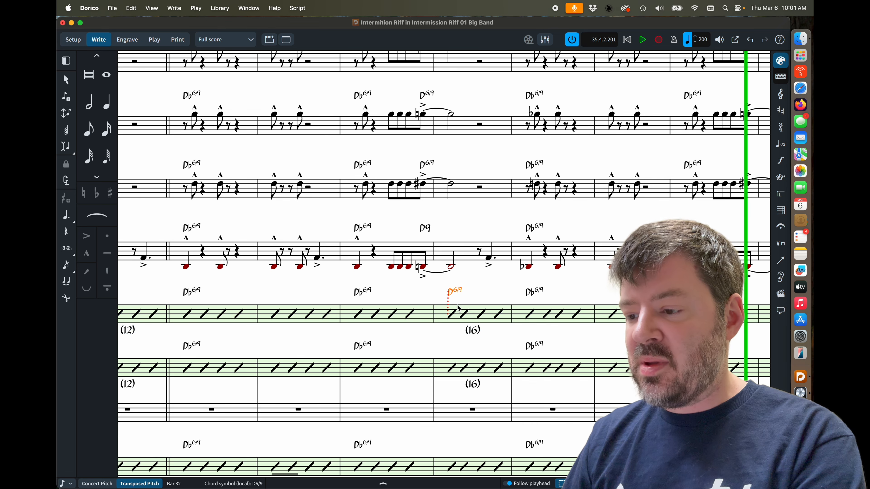
Paste the D6/9 chord symbol at the start of bar 32 into the two lower slash staves.
{"action": "left_click", "coordinate": [450, 371]}
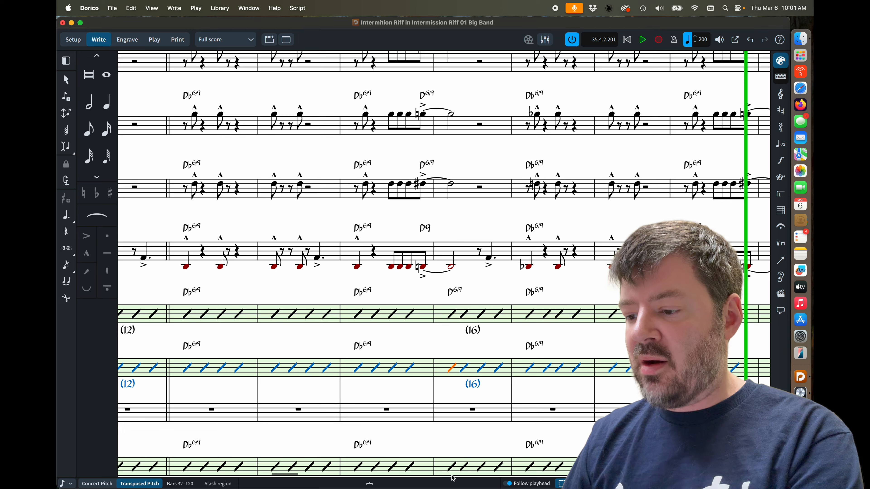
{"action": "key", "text": "super+v"}
{"action": "left_click", "coordinate": [451, 469]}
{"action": "key", "text": "super+v"}
{"action": "scroll", "coordinate": [429, 397], "scroll_direction": "up", "scroll_amount": 6}
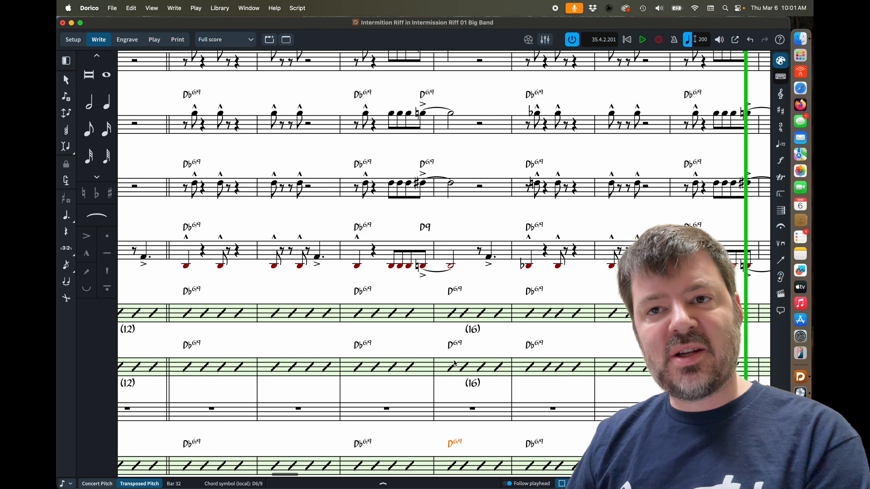
{"action": "scroll", "coordinate": [454, 362], "scroll_direction": "down", "scroll_amount": 2}
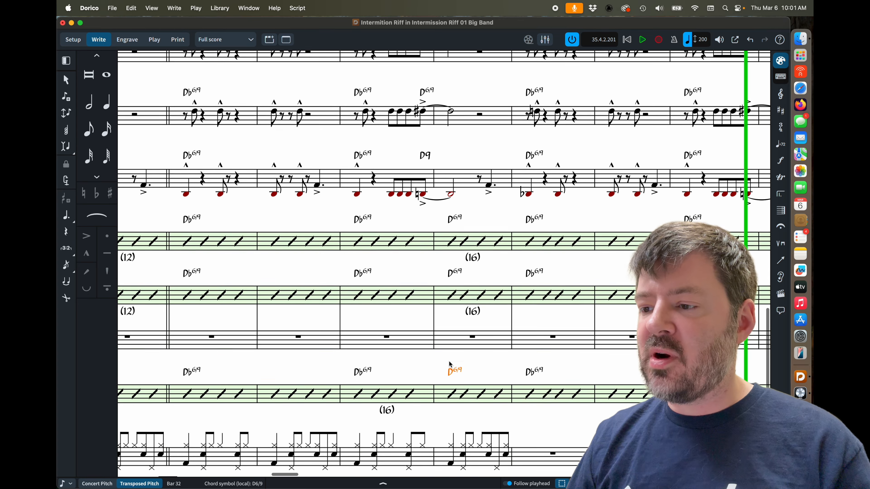
{"action": "scroll", "coordinate": [441, 278], "scroll_direction": "up", "scroll_amount": 5}
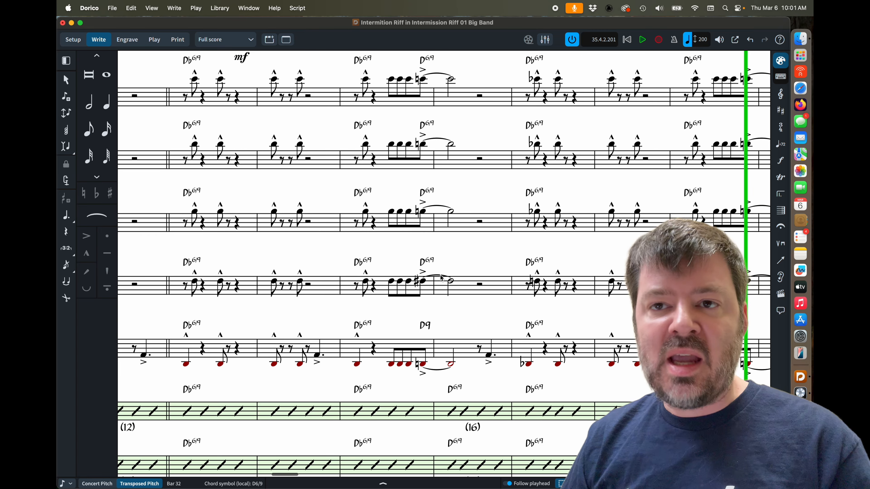
{"action": "scroll", "coordinate": [441, 278], "scroll_direction": "down", "scroll_amount": 3}
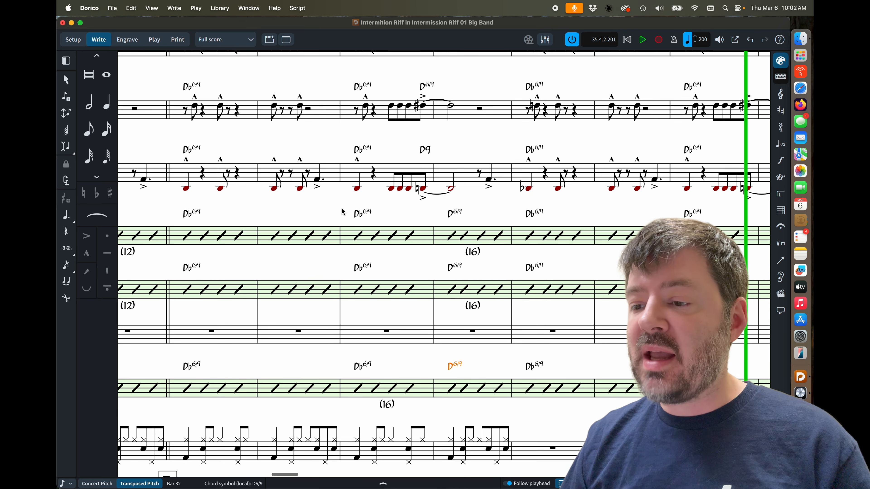
Add an independent C major key signature at bar 31 in the red-note staff.
{"action": "left_click", "coordinate": [358, 188]}
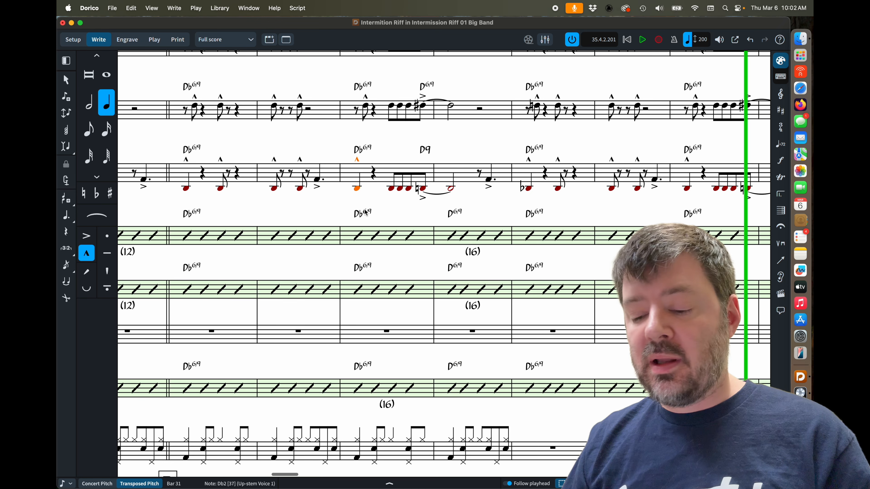
{"action": "key", "text": "shift+q"}
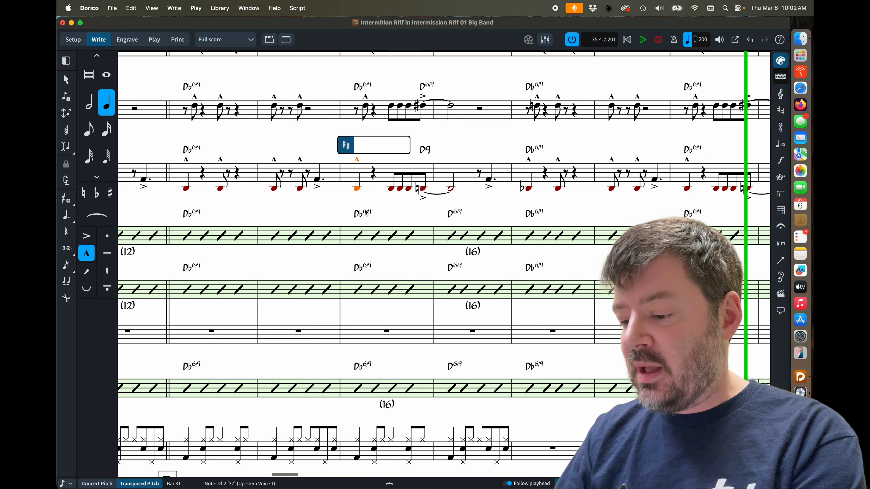
{"action": "type", "text": "C"}
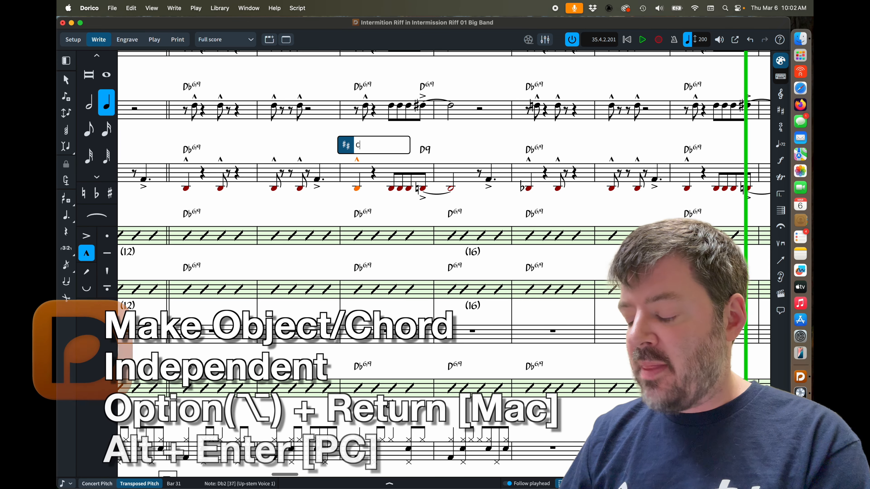
{"action": "key", "text": "alt+Return"}
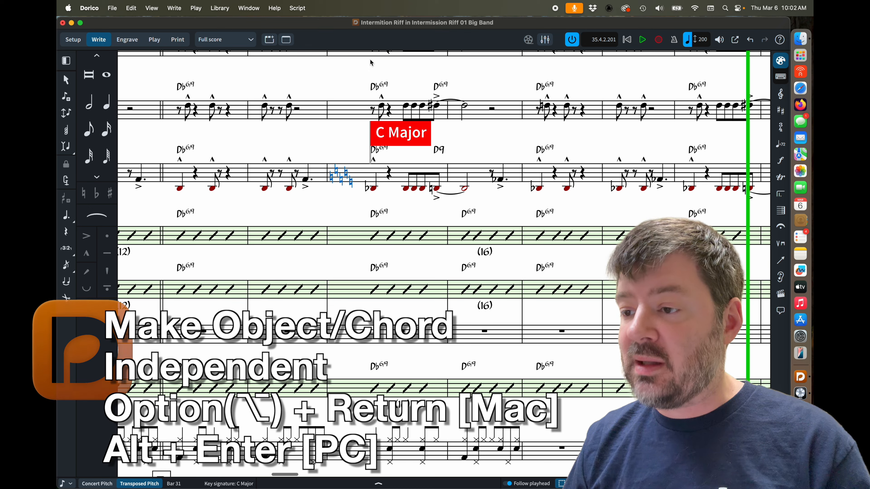
Insert a 2/4 time signature at the start of bar 31 in the staff above the red-note staff.
{"action": "left_click", "coordinate": [373, 110]}
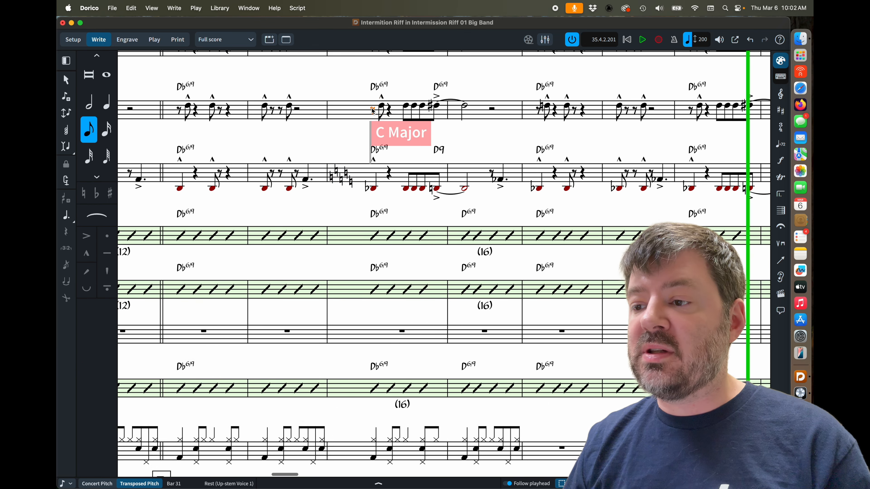
{"action": "key", "text": "shift+m"}
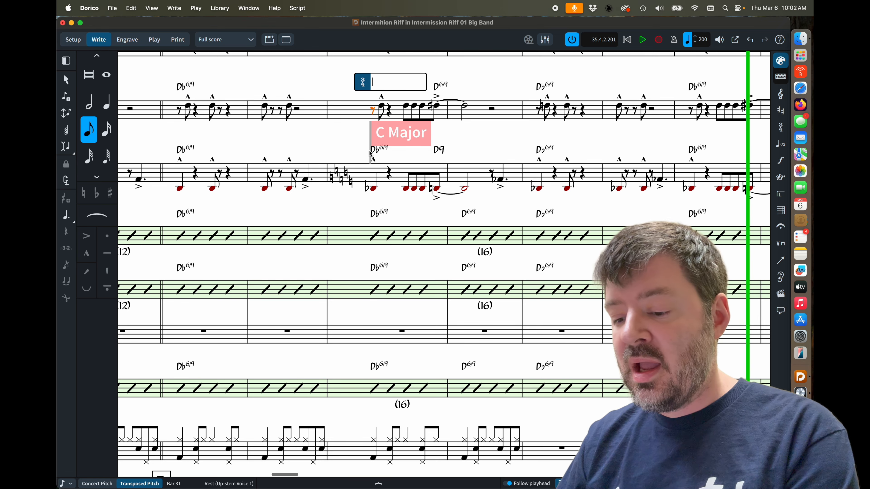
{"action": "type", "text": "2/4"}
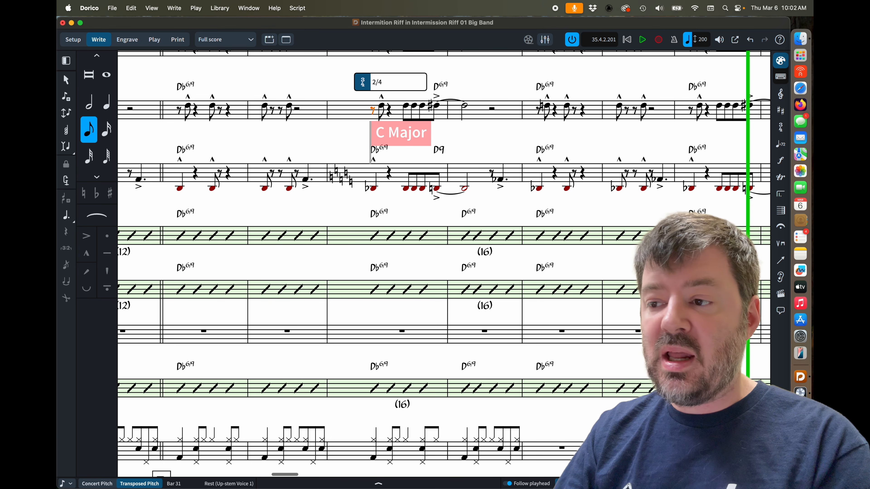
{"action": "key", "text": "Return"}
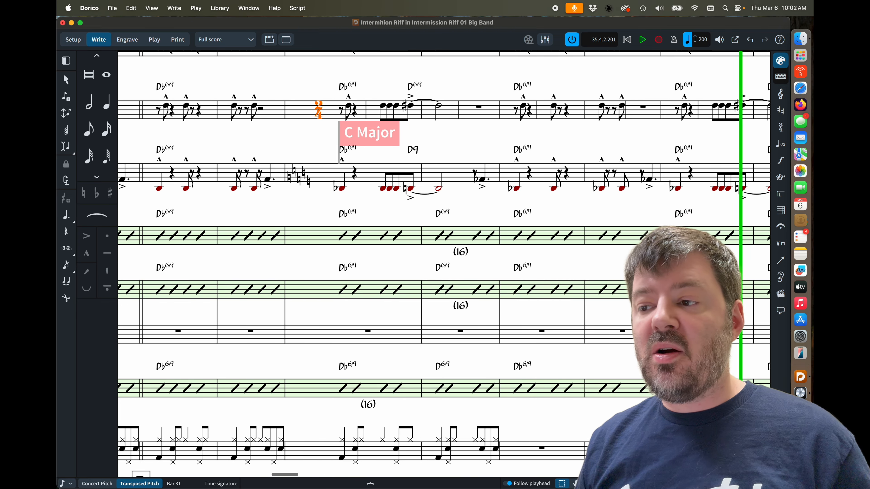
Set Trombone 5's chord symbols to show only in chord symbol and slash regions, returning to the score afterward in Write mode.
{"action": "scroll", "coordinate": [313, 81], "scroll_direction": "up", "scroll_amount": 2}
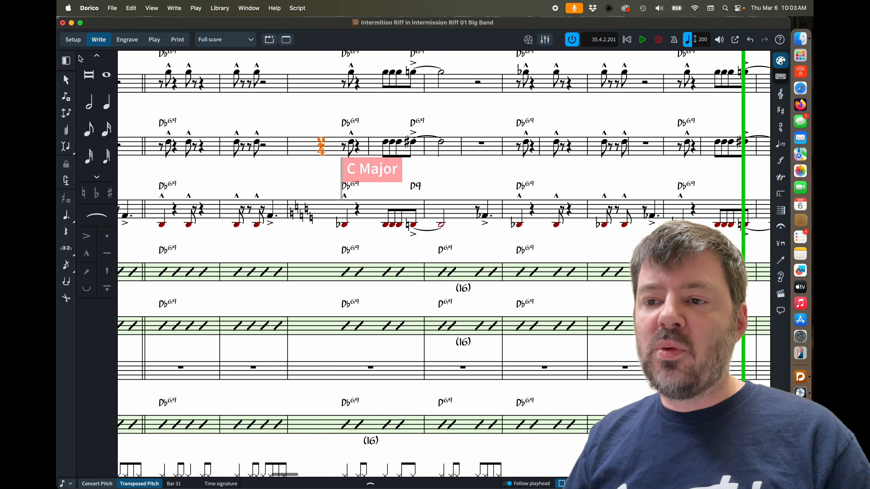
{"action": "left_click", "coordinate": [73, 39]}
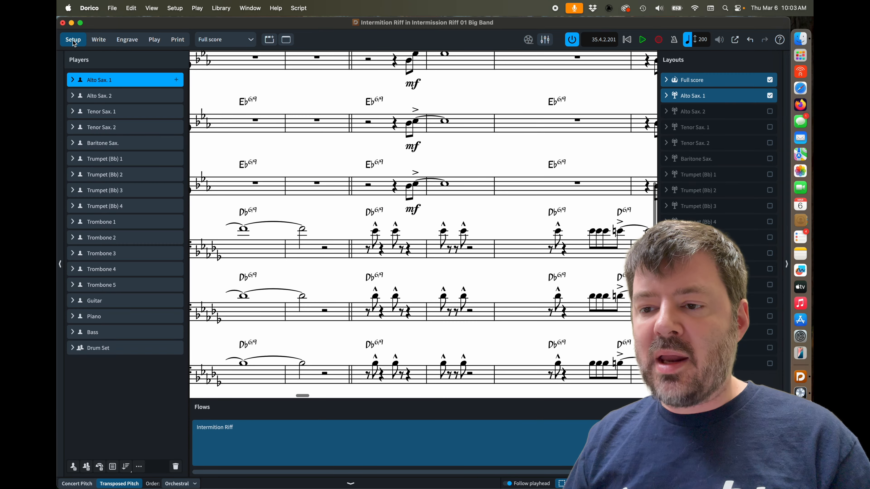
{"action": "right_click", "coordinate": [120, 290]}
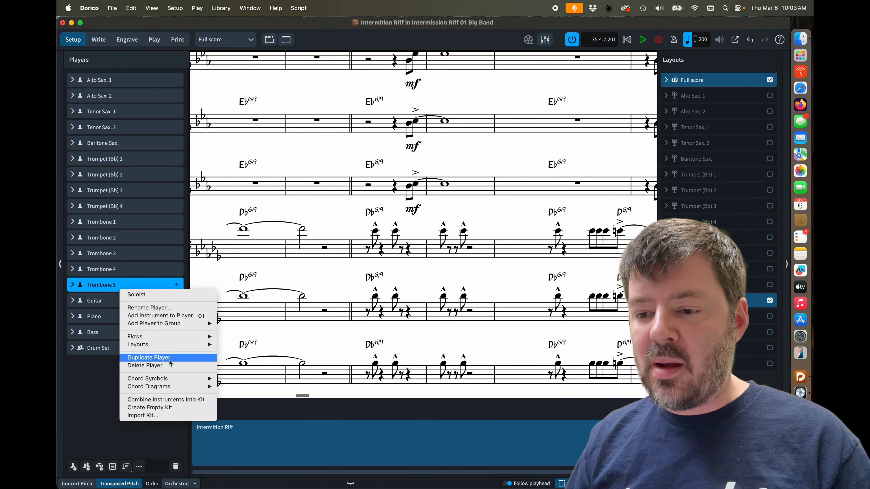
{"action": "mouse_move", "coordinate": [172, 386]}
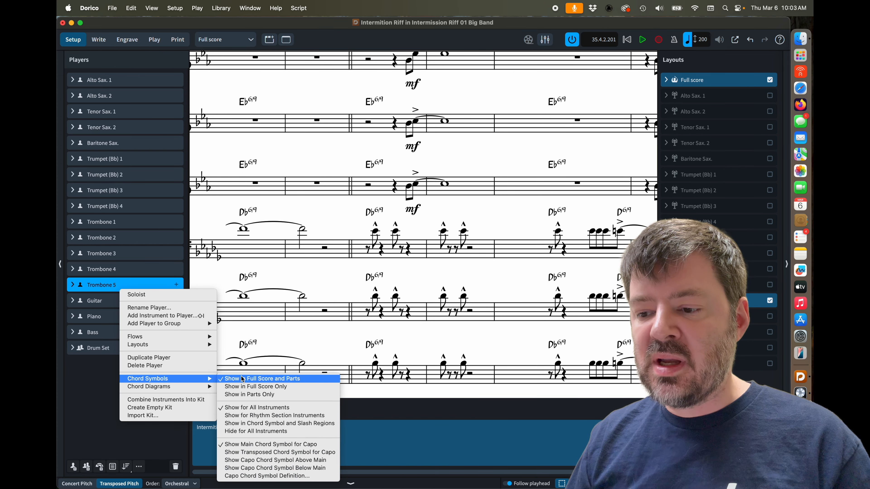
{"action": "left_click", "coordinate": [278, 416]}
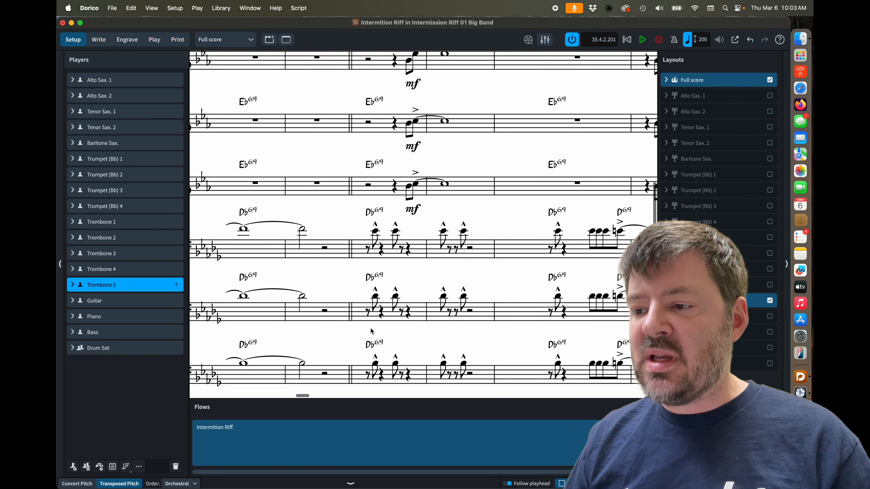
{"action": "left_click", "coordinate": [109, 42]}
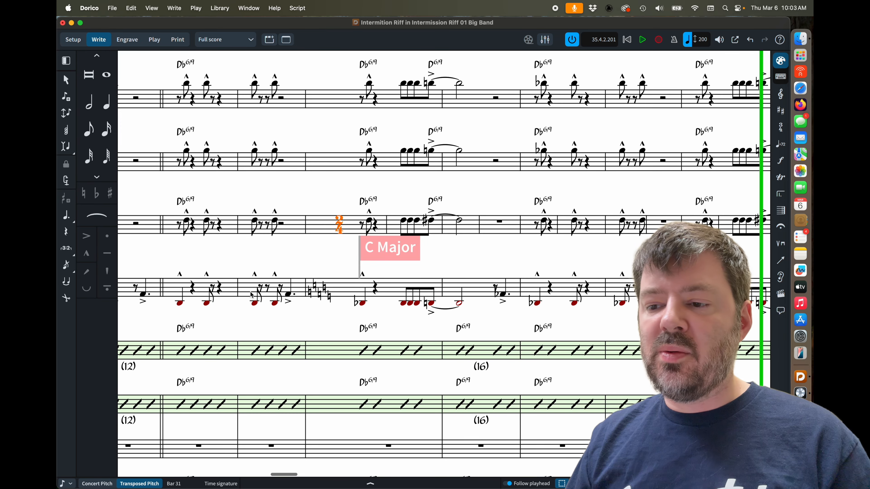
{"action": "left_click", "coordinate": [183, 292]}
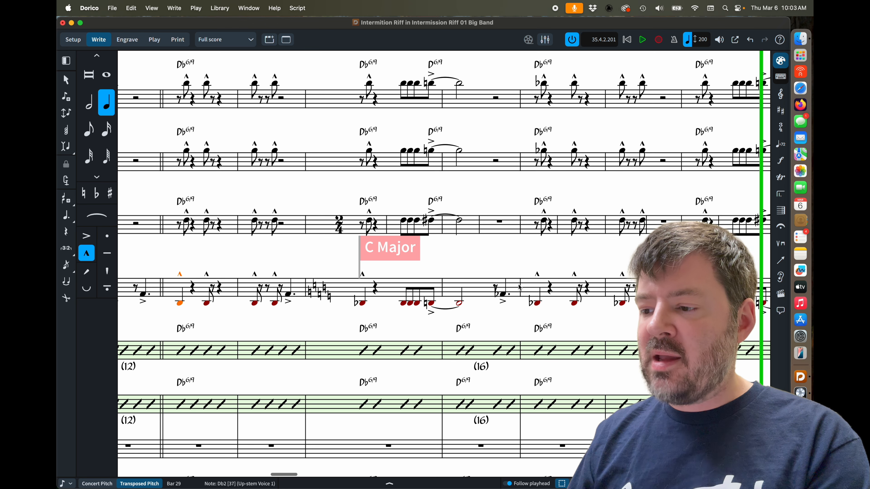
Create a chord symbol region over bars 29 to 32 of the red-note staff.
{"action": "left_click", "coordinate": [506, 291], "text": "shift"}
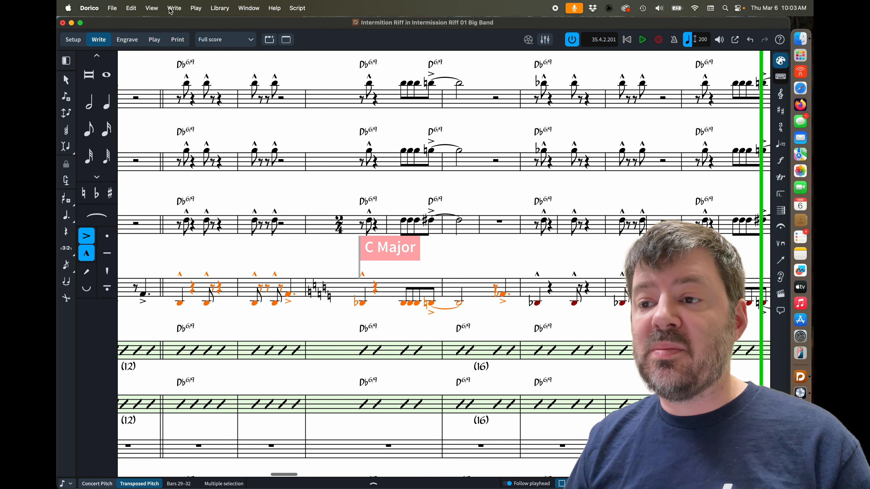
{"action": "left_click", "coordinate": [181, 10]}
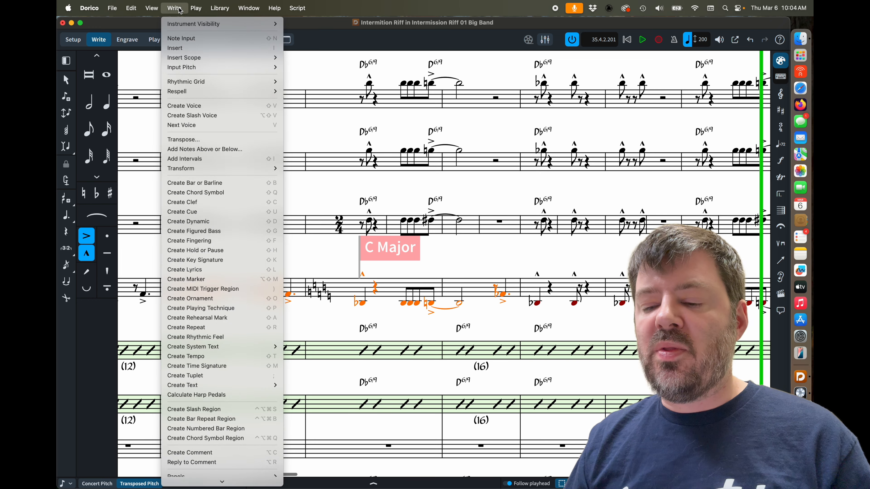
{"action": "left_click", "coordinate": [181, 10]}
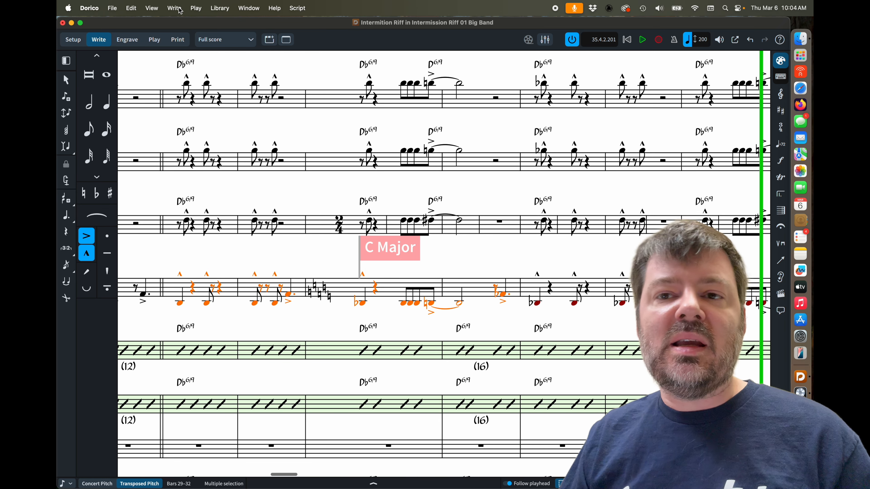
{"action": "left_click", "coordinate": [180, 9]}
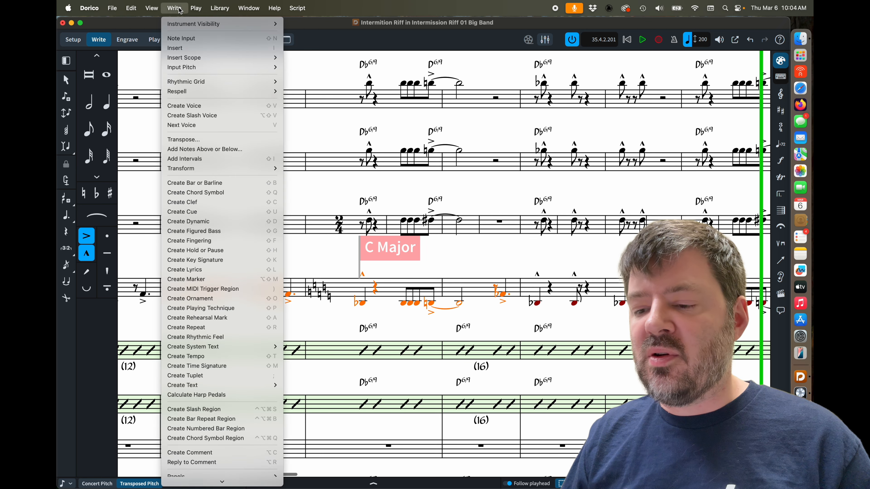
{"action": "scroll", "coordinate": [179, 291], "scroll_direction": "down", "scroll_amount": 2}
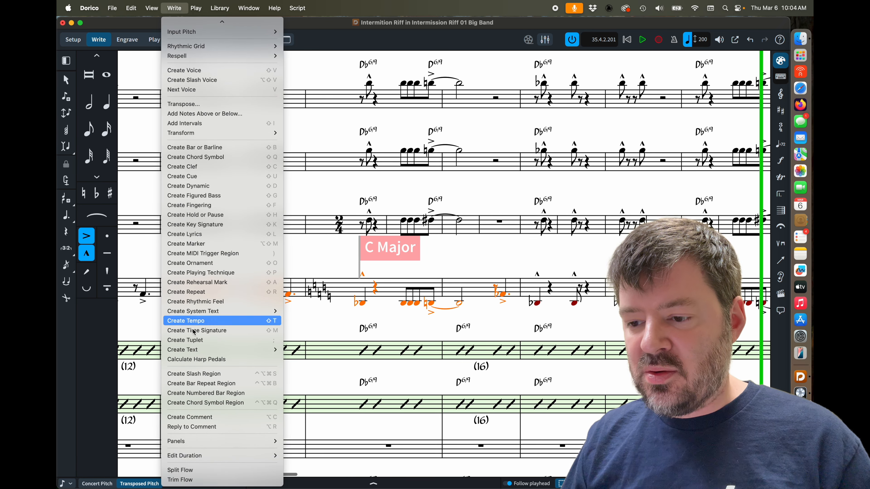
{"action": "left_click", "coordinate": [201, 404]}
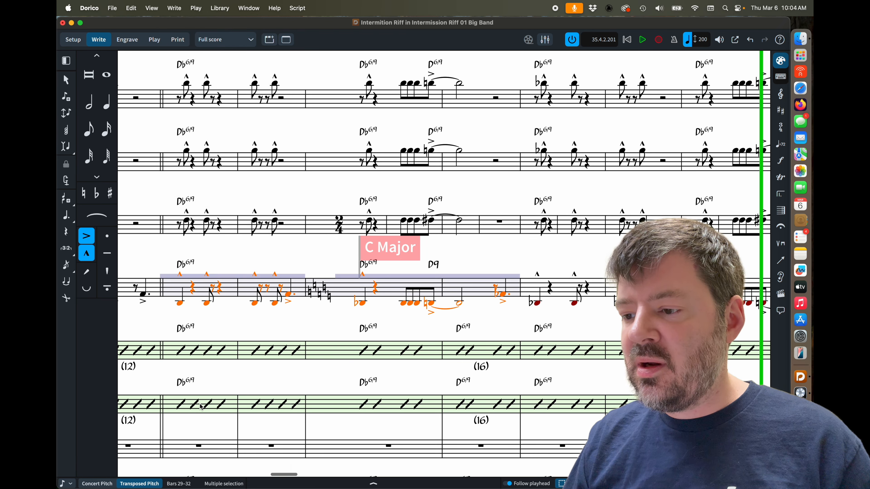
Select and delete the chord symbol region from the red-note staff.
{"action": "left_click", "coordinate": [360, 277]}
{"action": "left_click", "coordinate": [469, 254]}
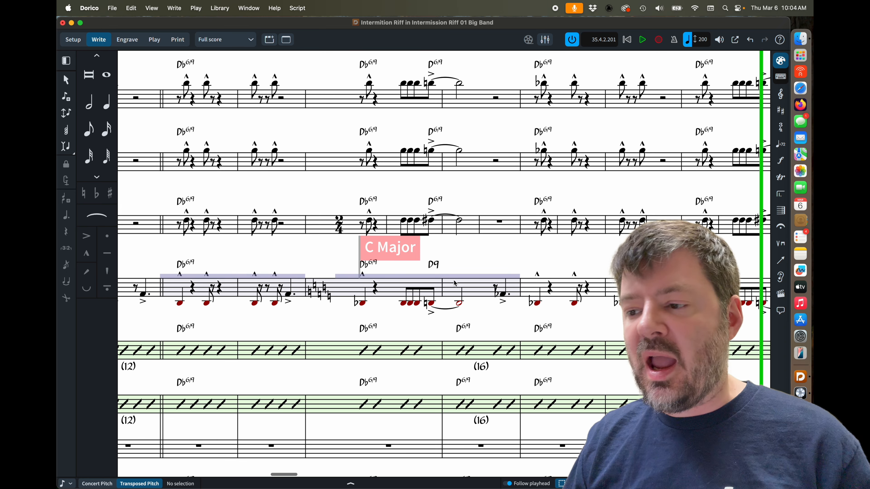
{"action": "left_click", "coordinate": [469, 280]}
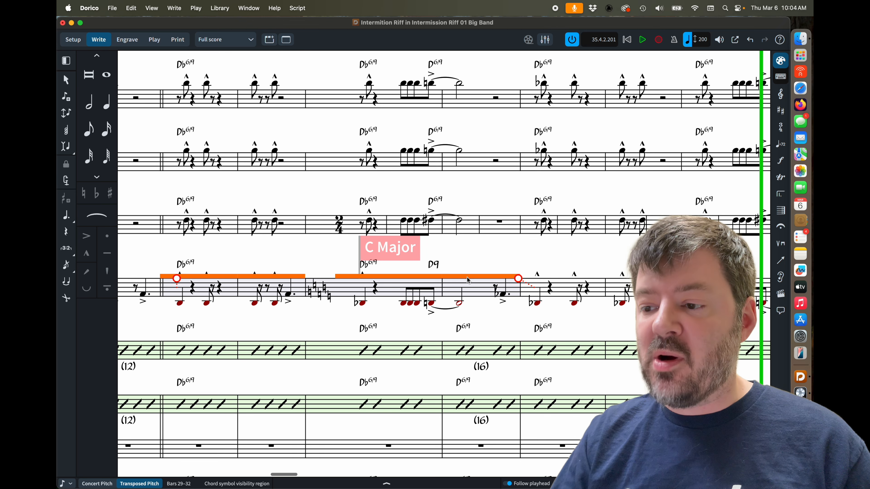
{"action": "key", "text": "Delete"}
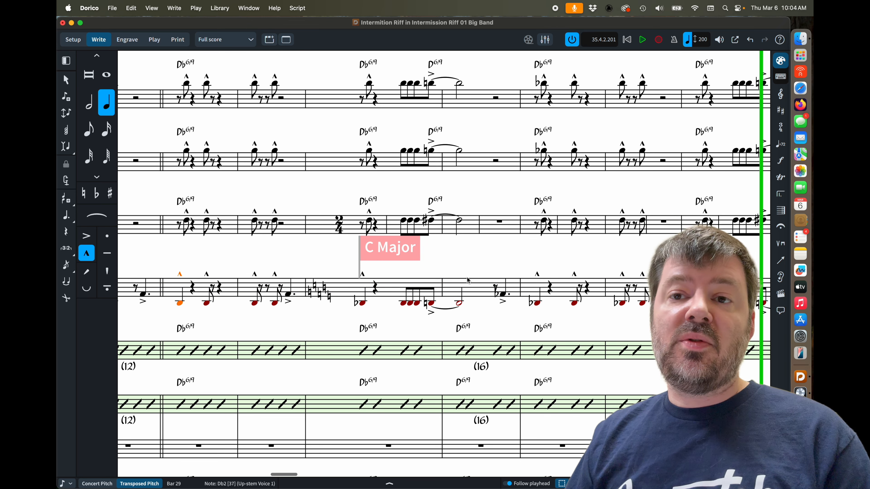